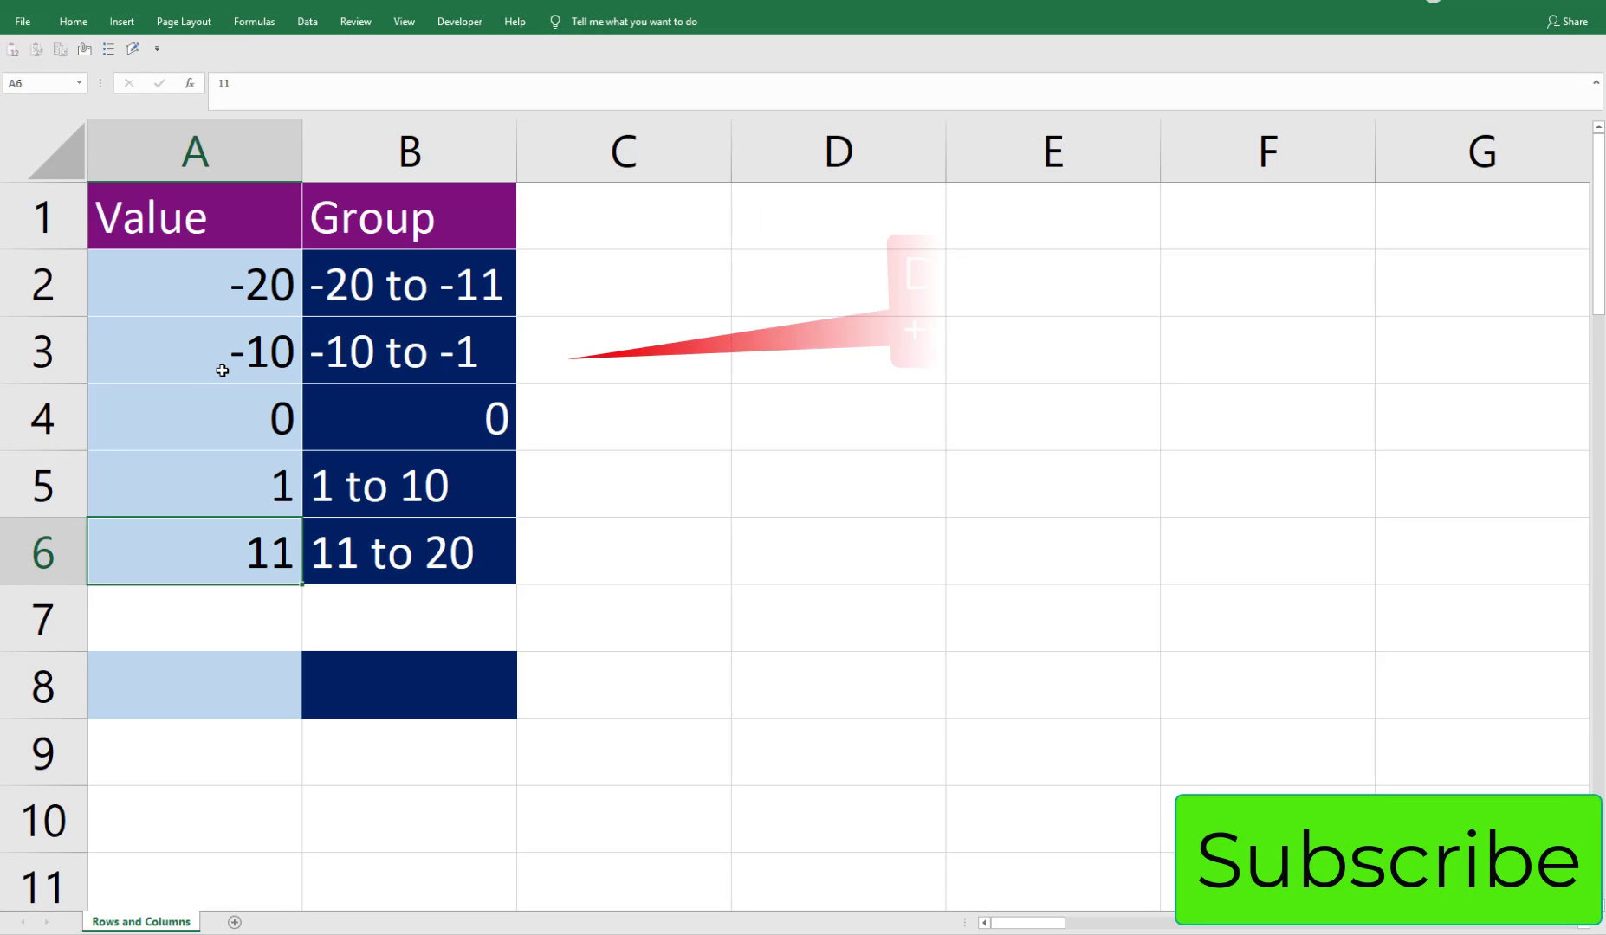
# Examine the value thresholds in A2:A6 and their corresponding group labels in B2:B6, including the negative, zero and positive ranges
pyautogui.click(408, 288)
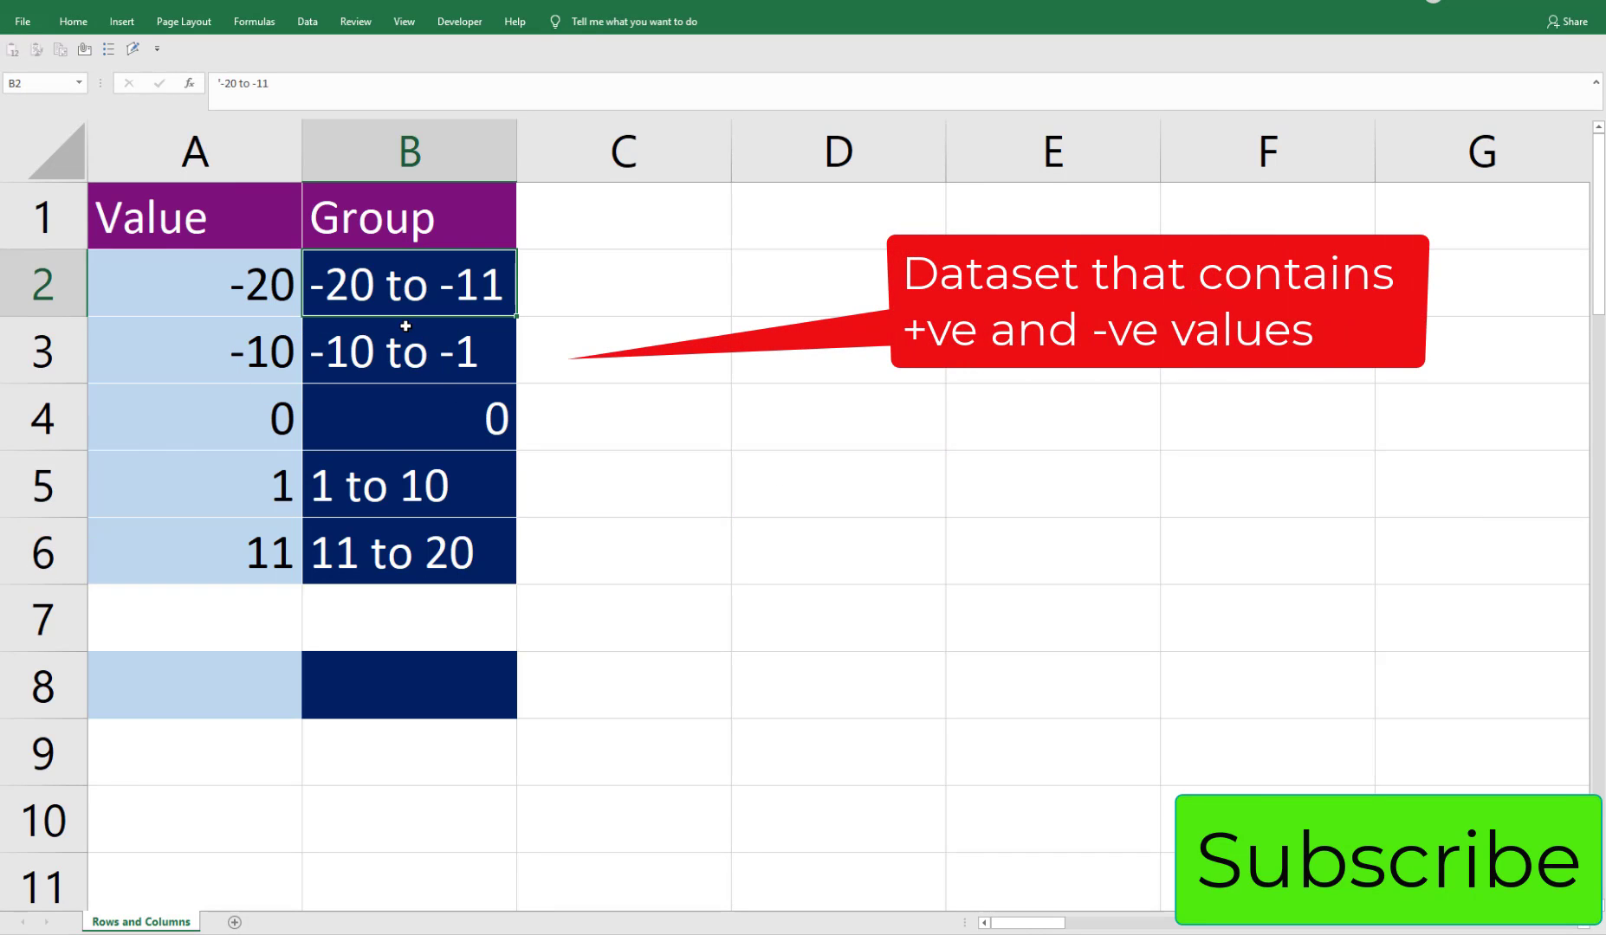
pyautogui.click(418, 358)
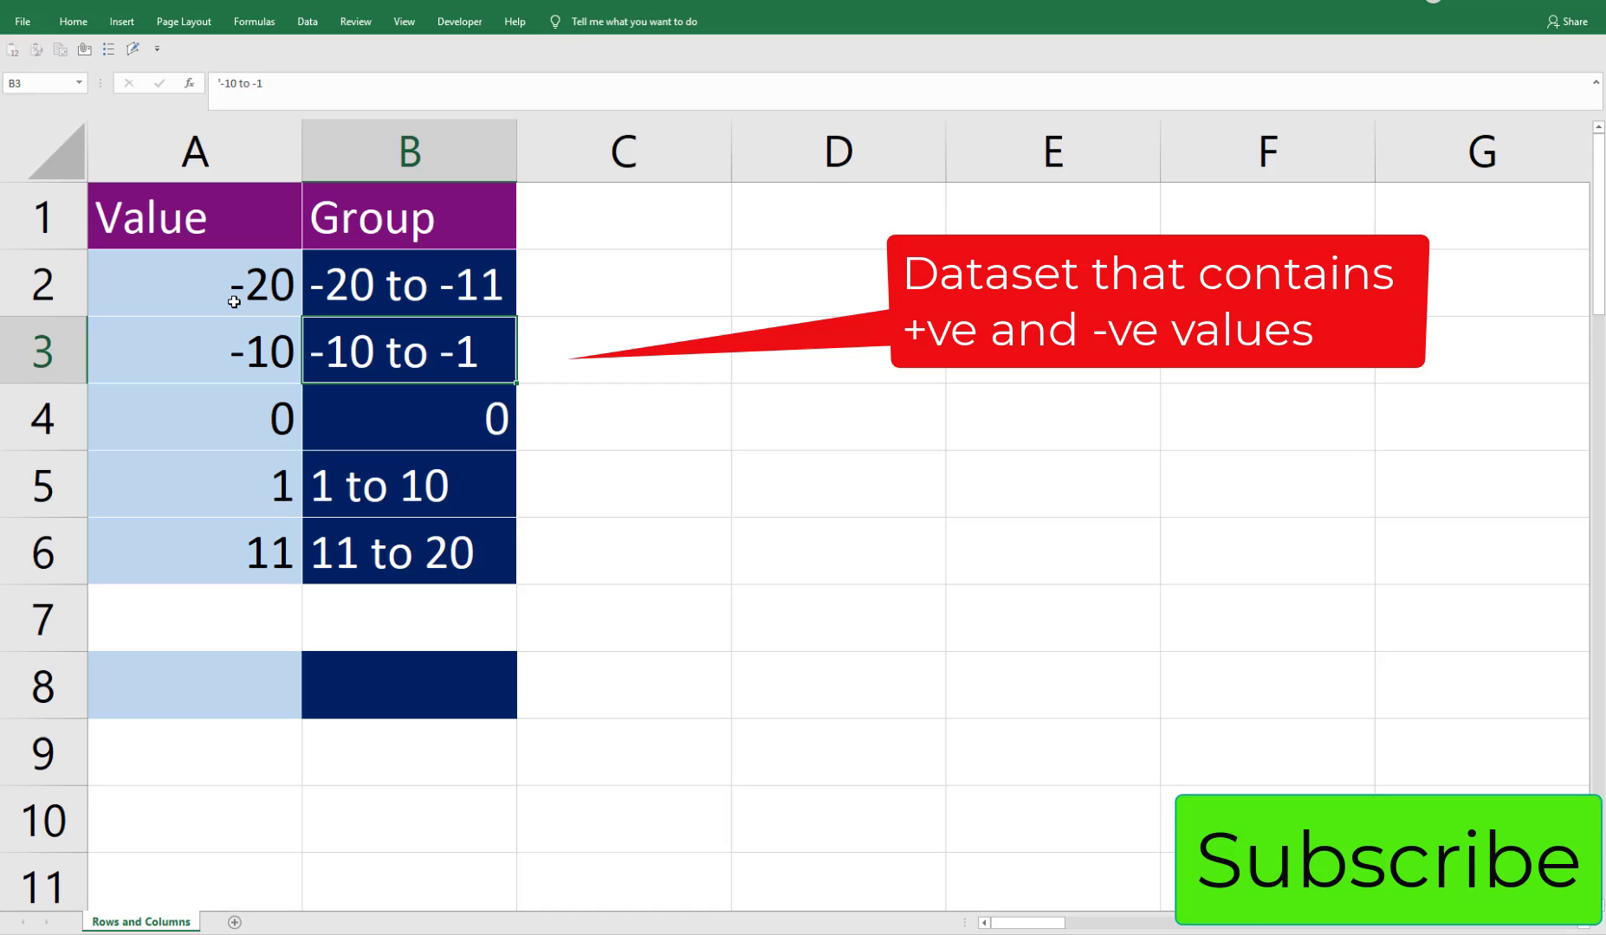
pyautogui.click(438, 298)
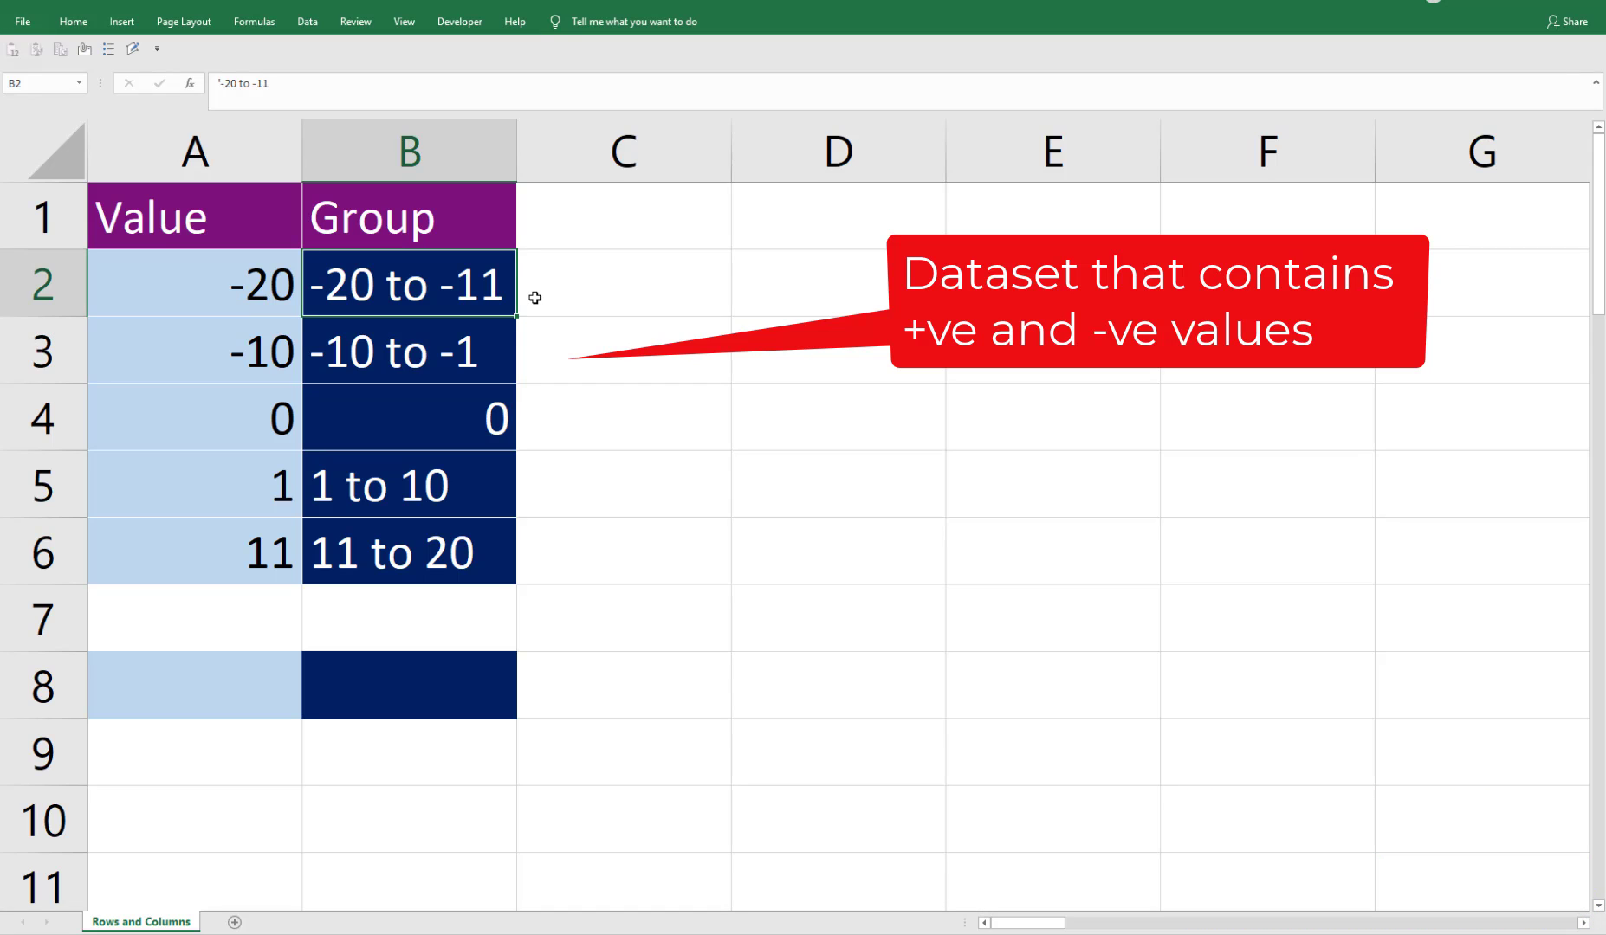
pyautogui.click(392, 348)
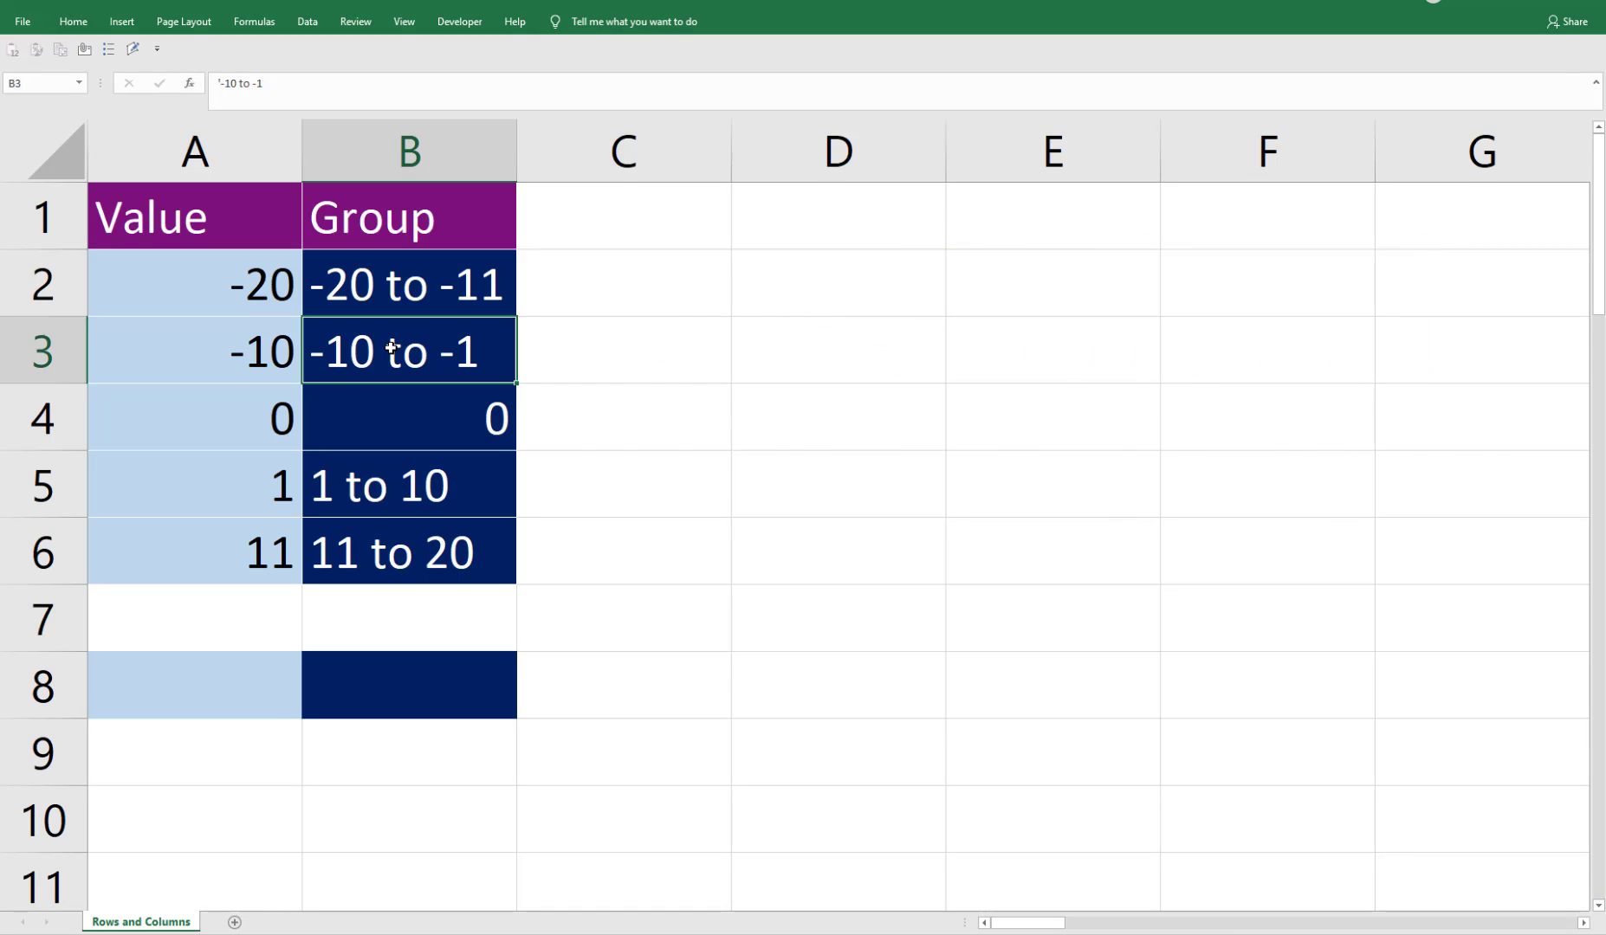
pyautogui.moveTo(387, 418); pyautogui.dragTo(372, 553)
pyautogui.click(405, 367)
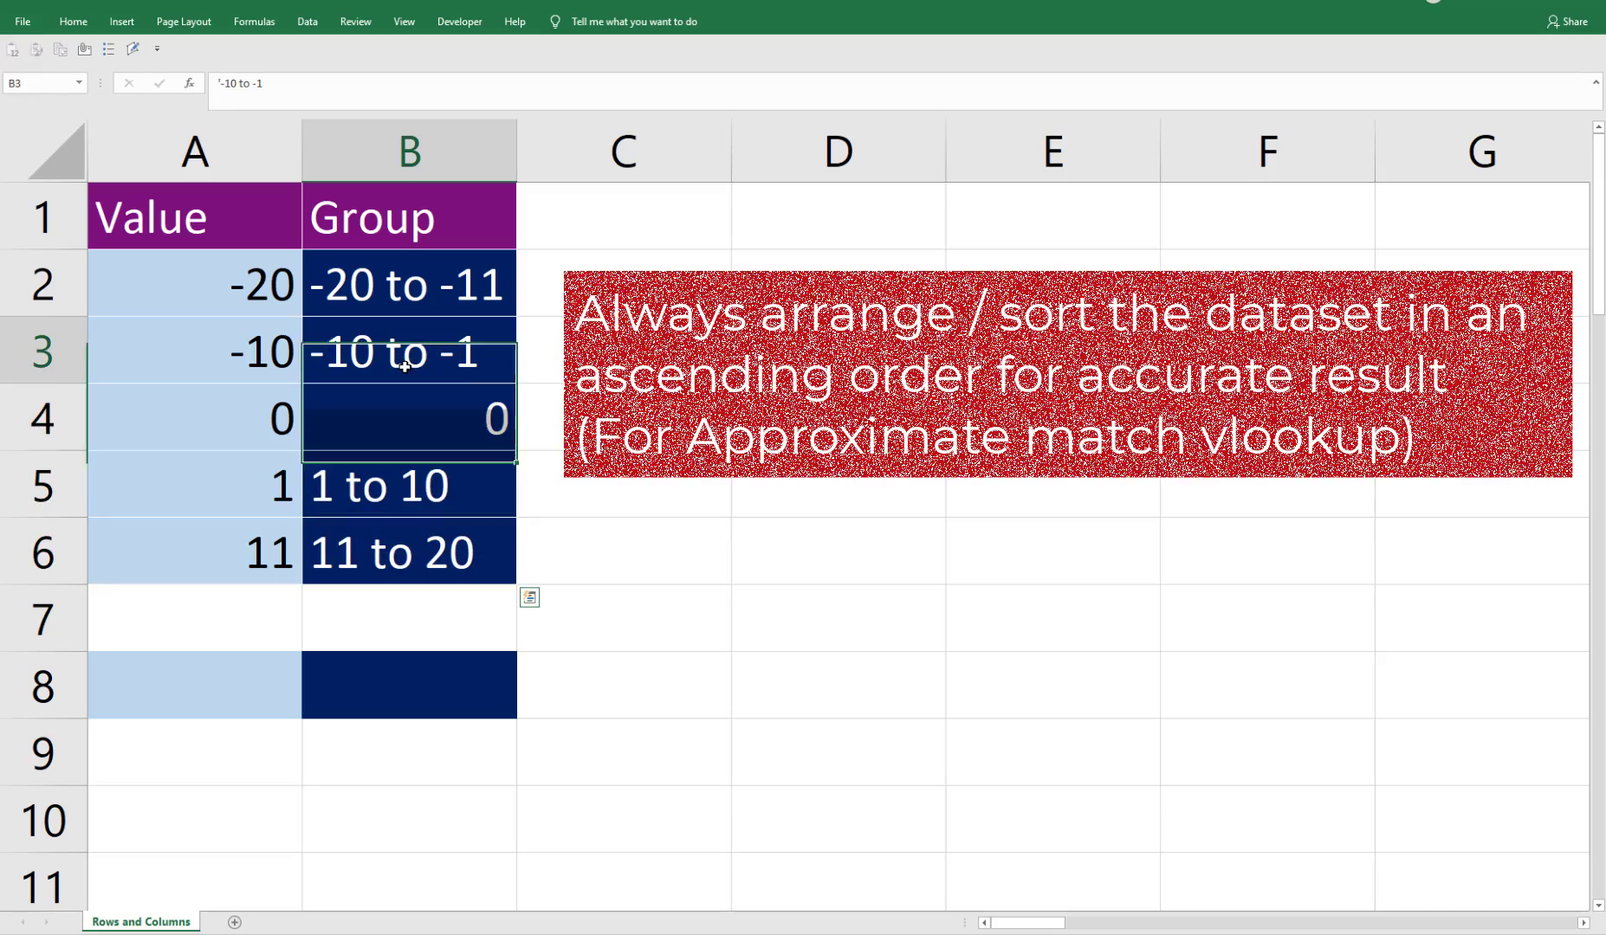
pyautogui.click(405, 367)
pyautogui.click(425, 290)
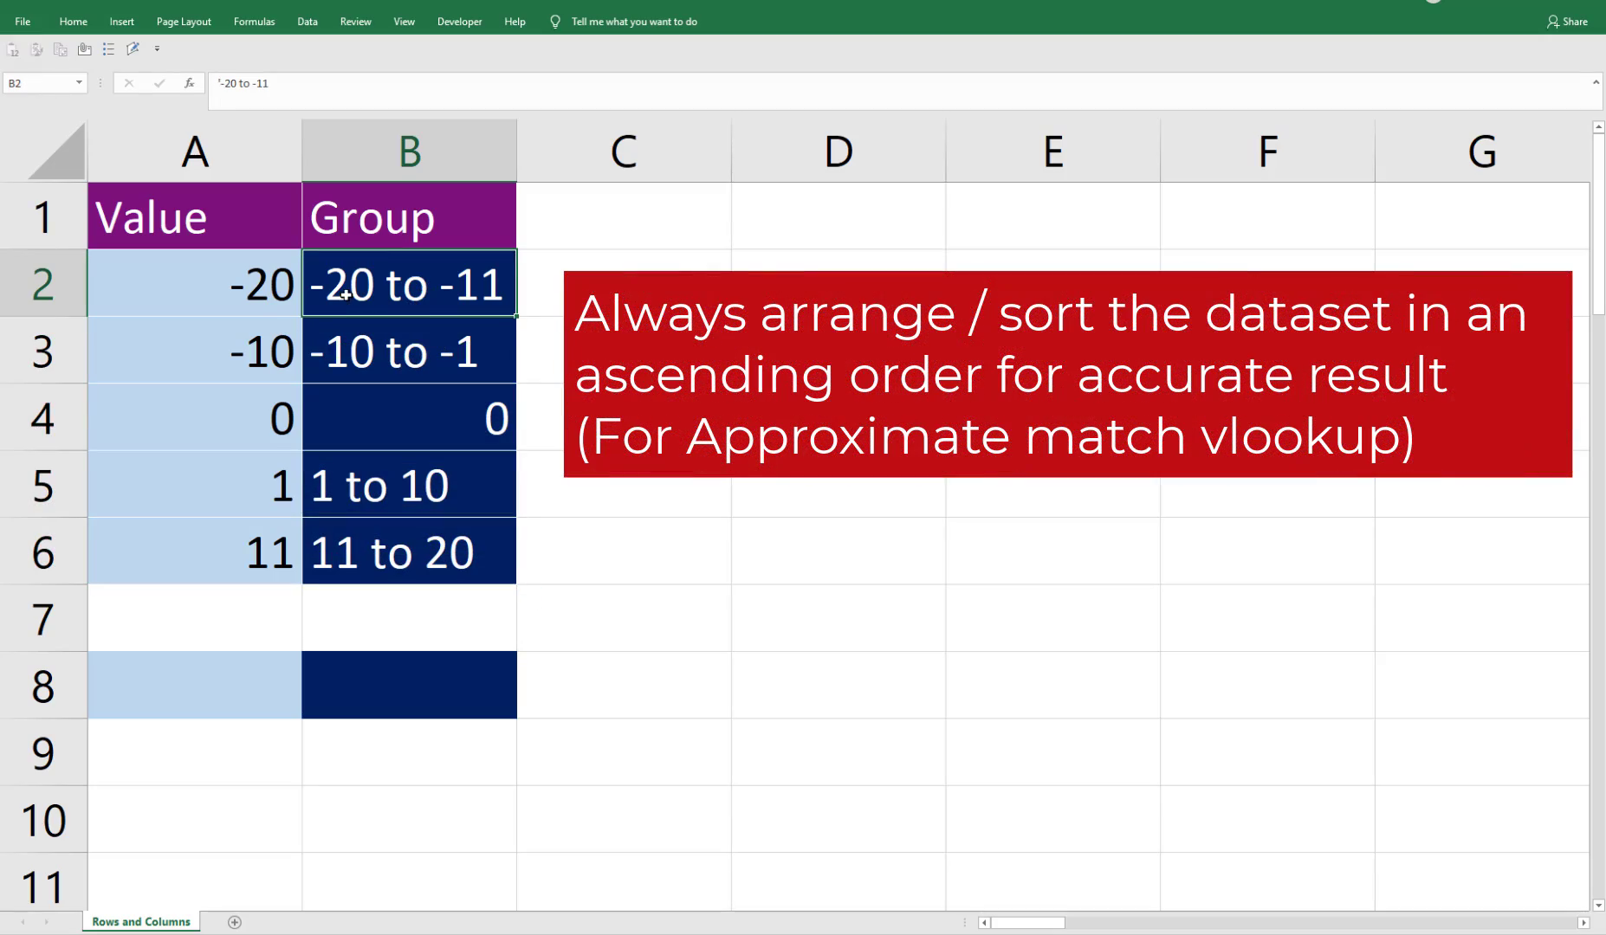
pyautogui.moveTo(226, 293); pyautogui.dragTo(380, 555)
pyautogui.click(438, 419)
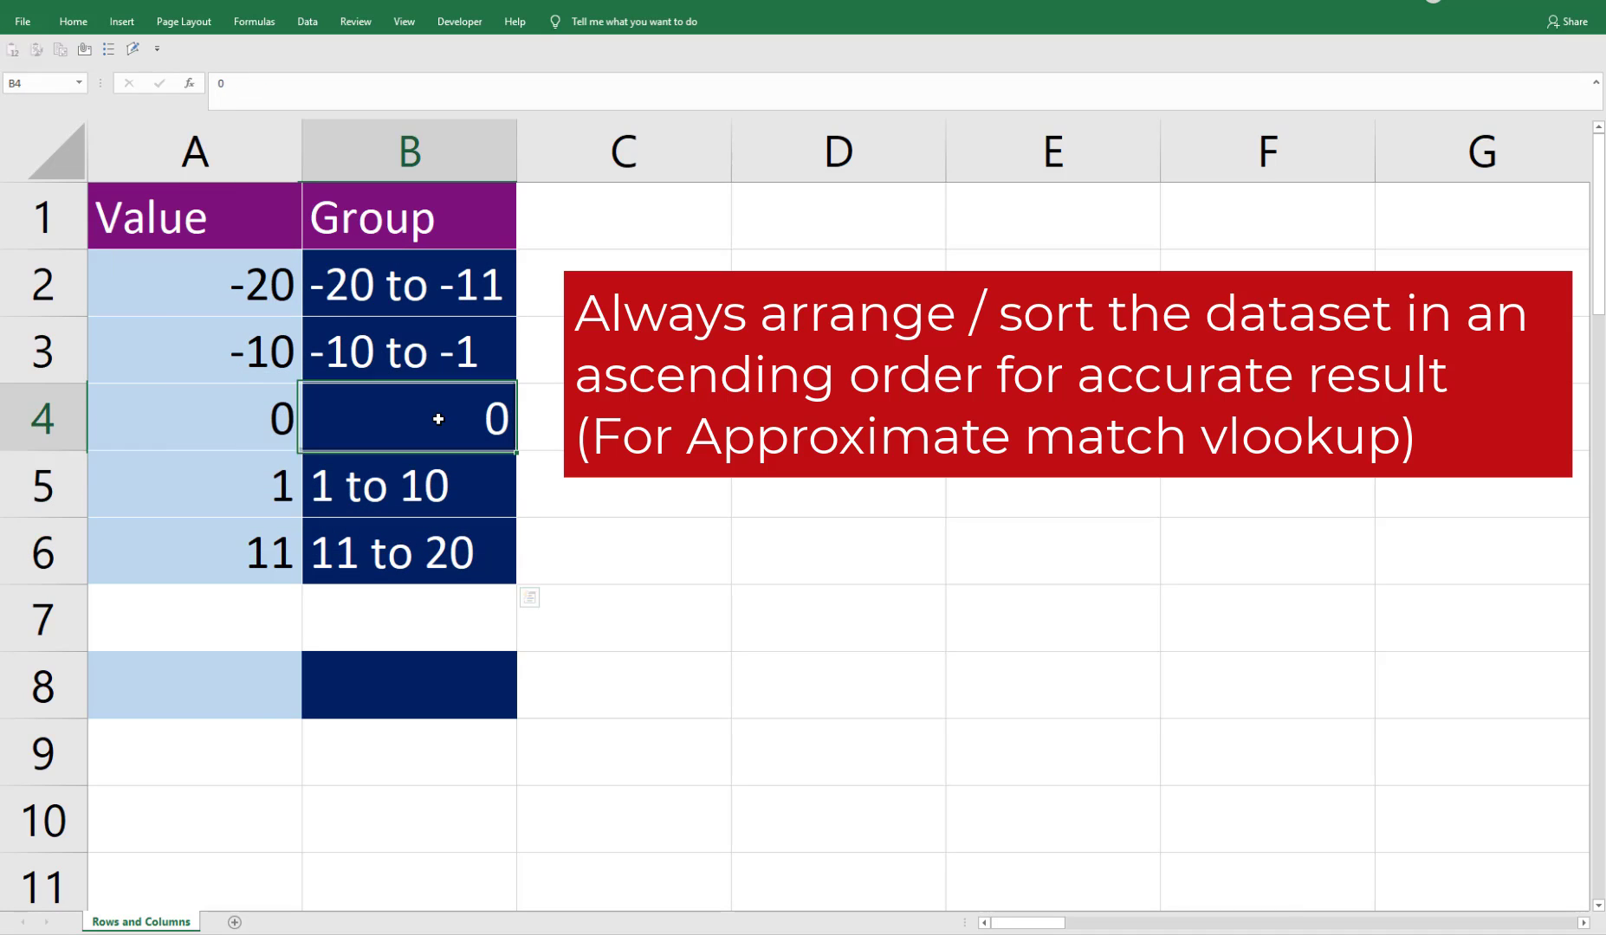
pyautogui.click(405, 505)
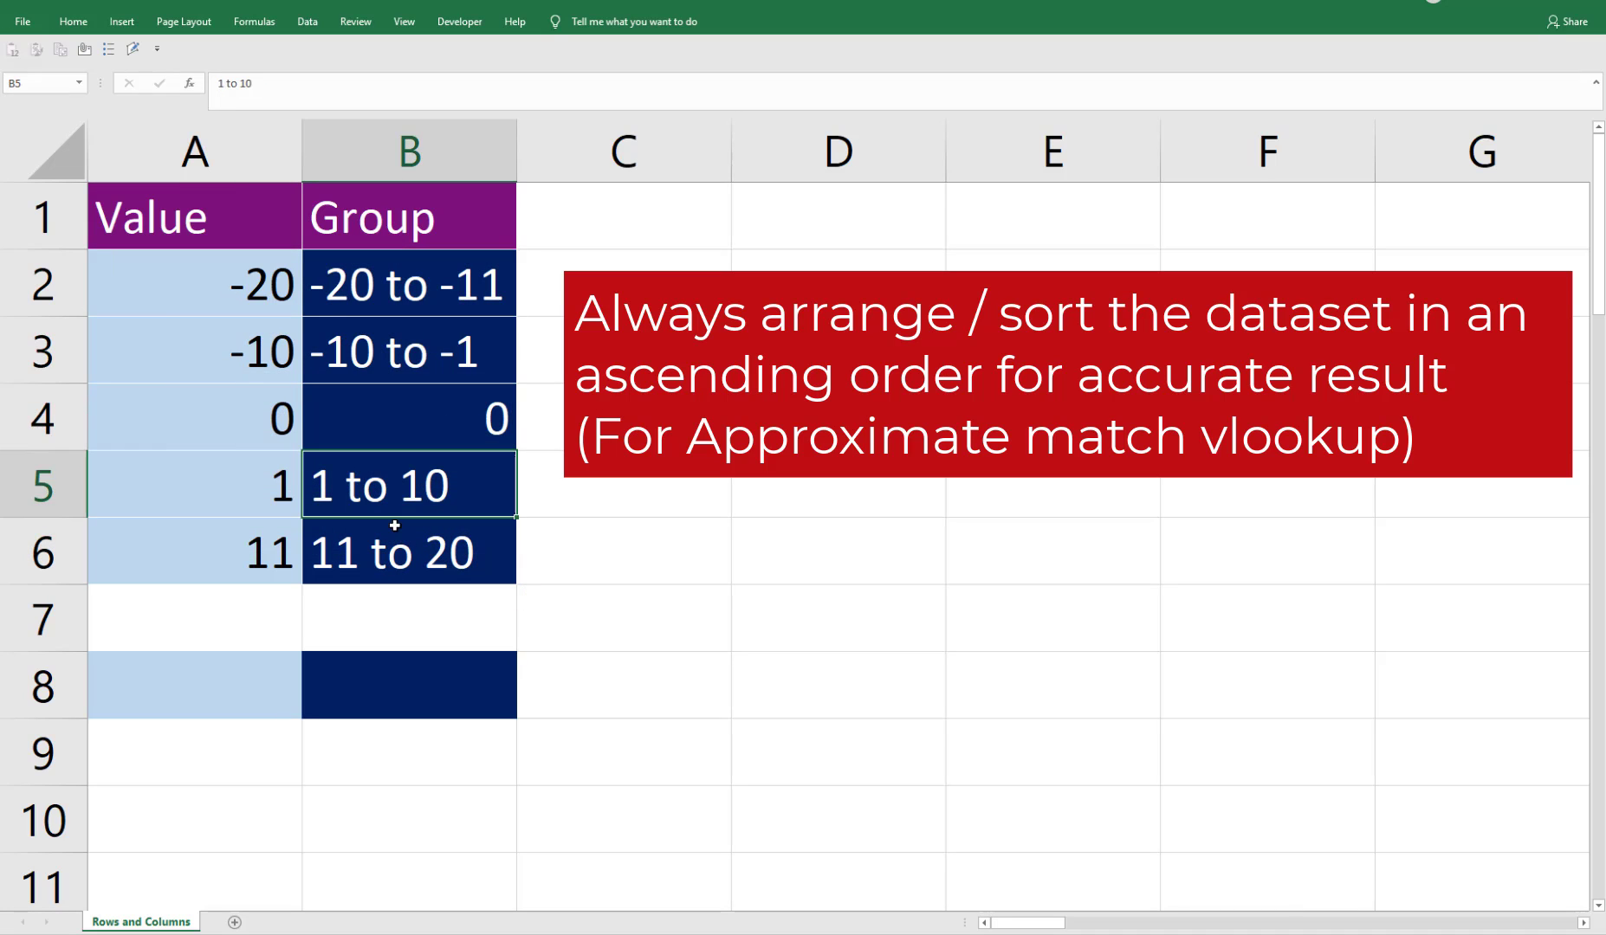
pyautogui.click(381, 558)
pyautogui.click(370, 491)
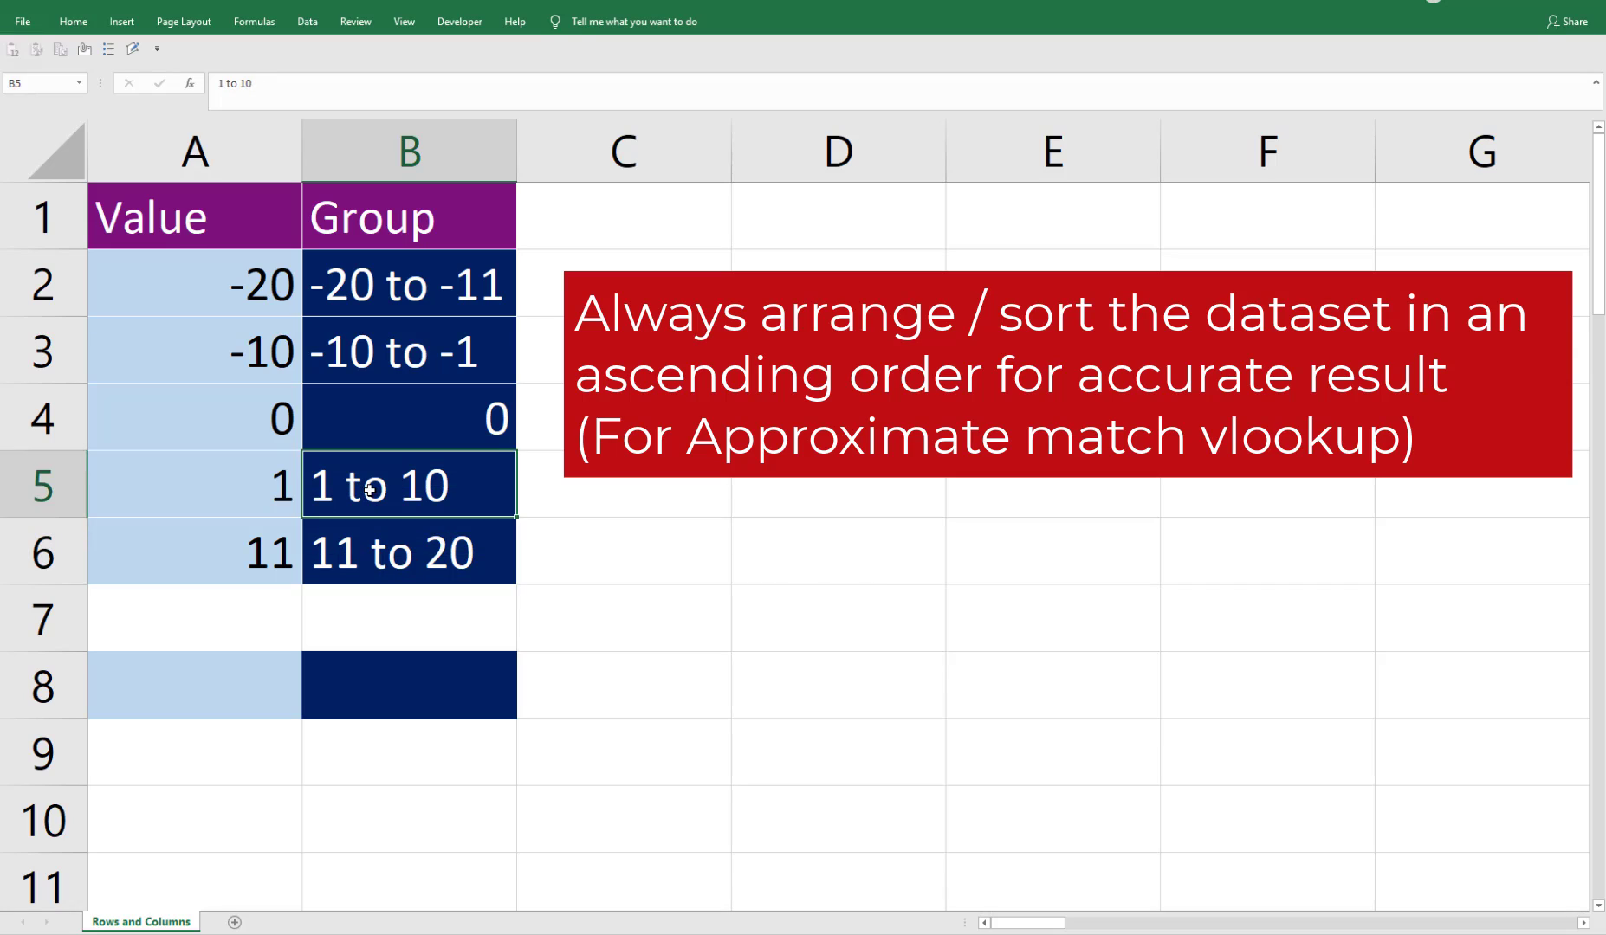
pyautogui.click(431, 340)
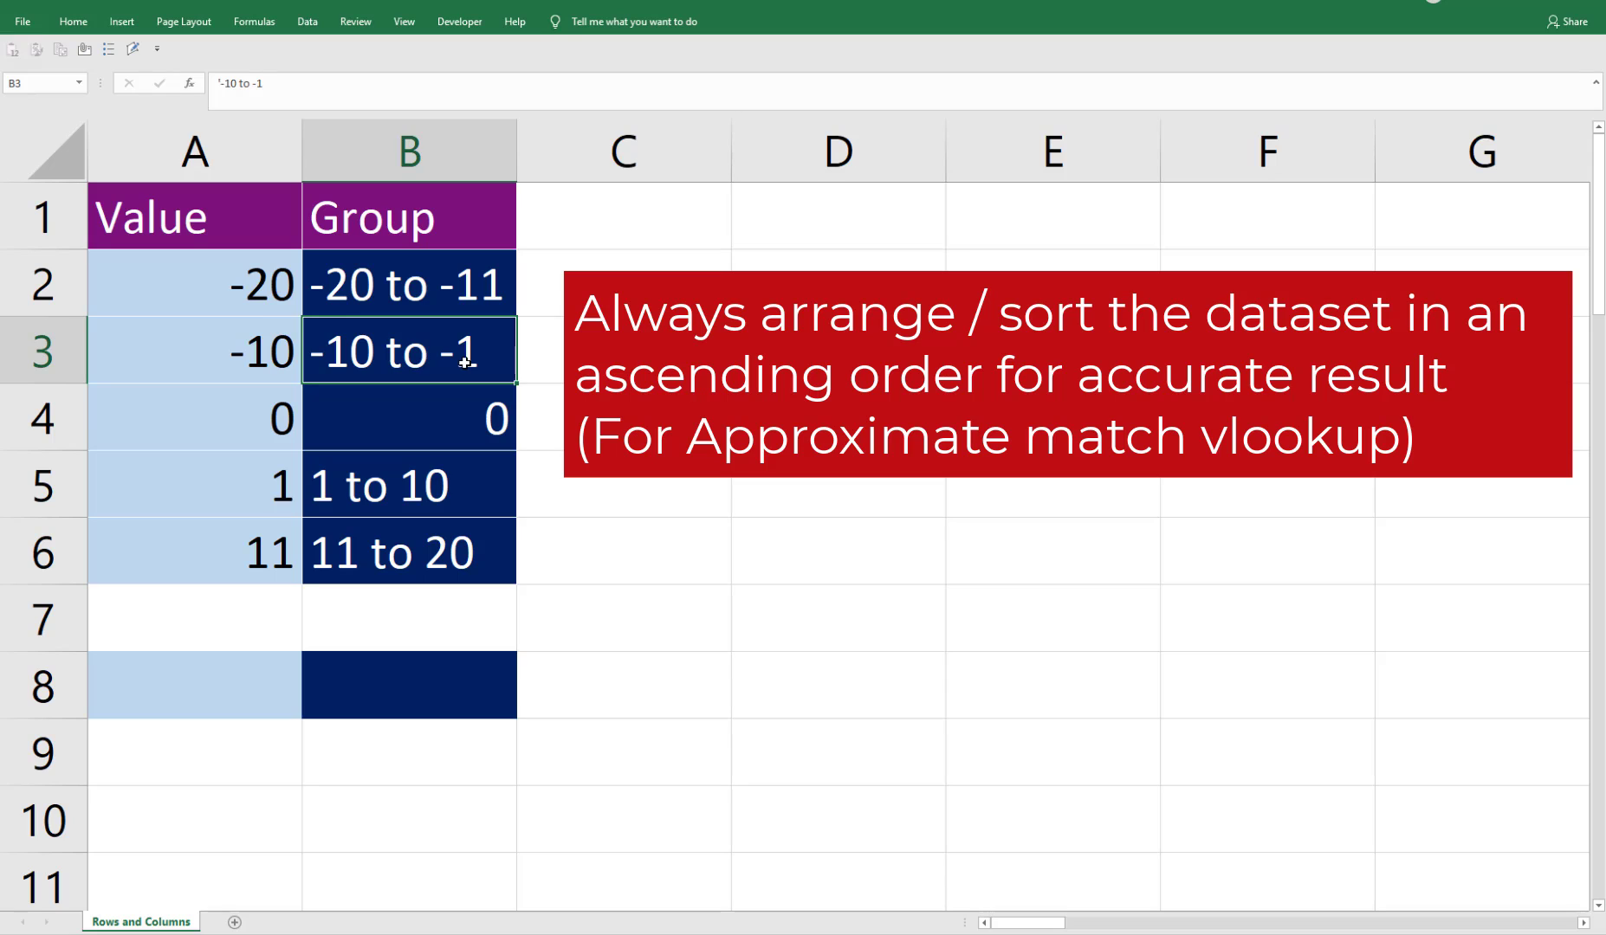
pyautogui.click(251, 291)
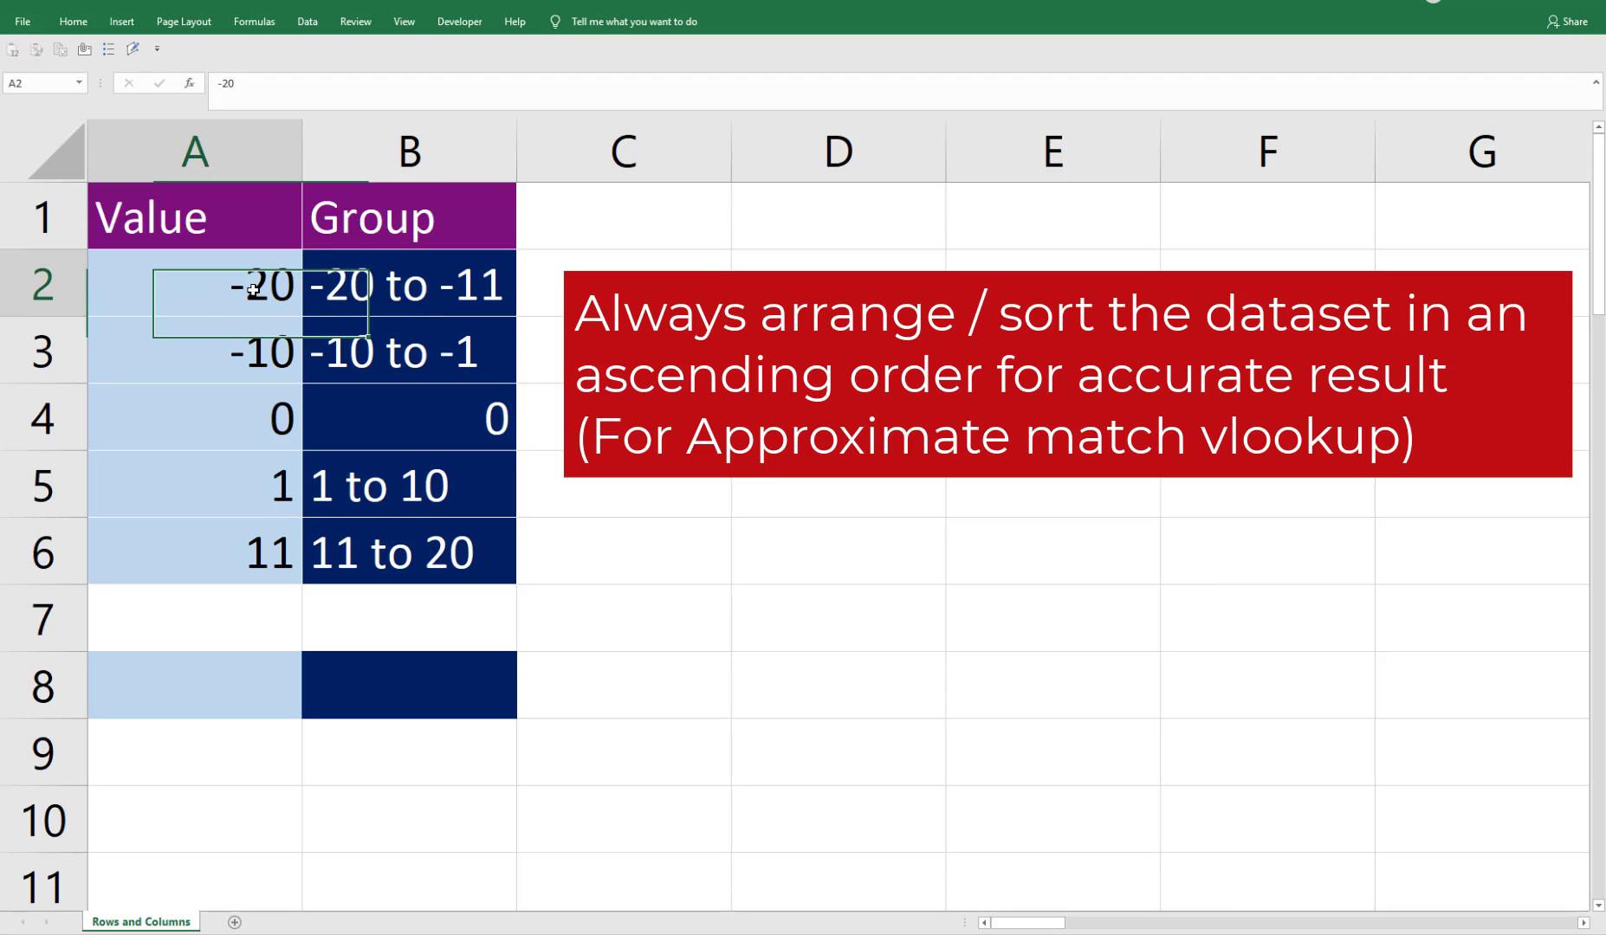
# Enter -15 as the lookup value in cell A8
pyautogui.click(236, 695)
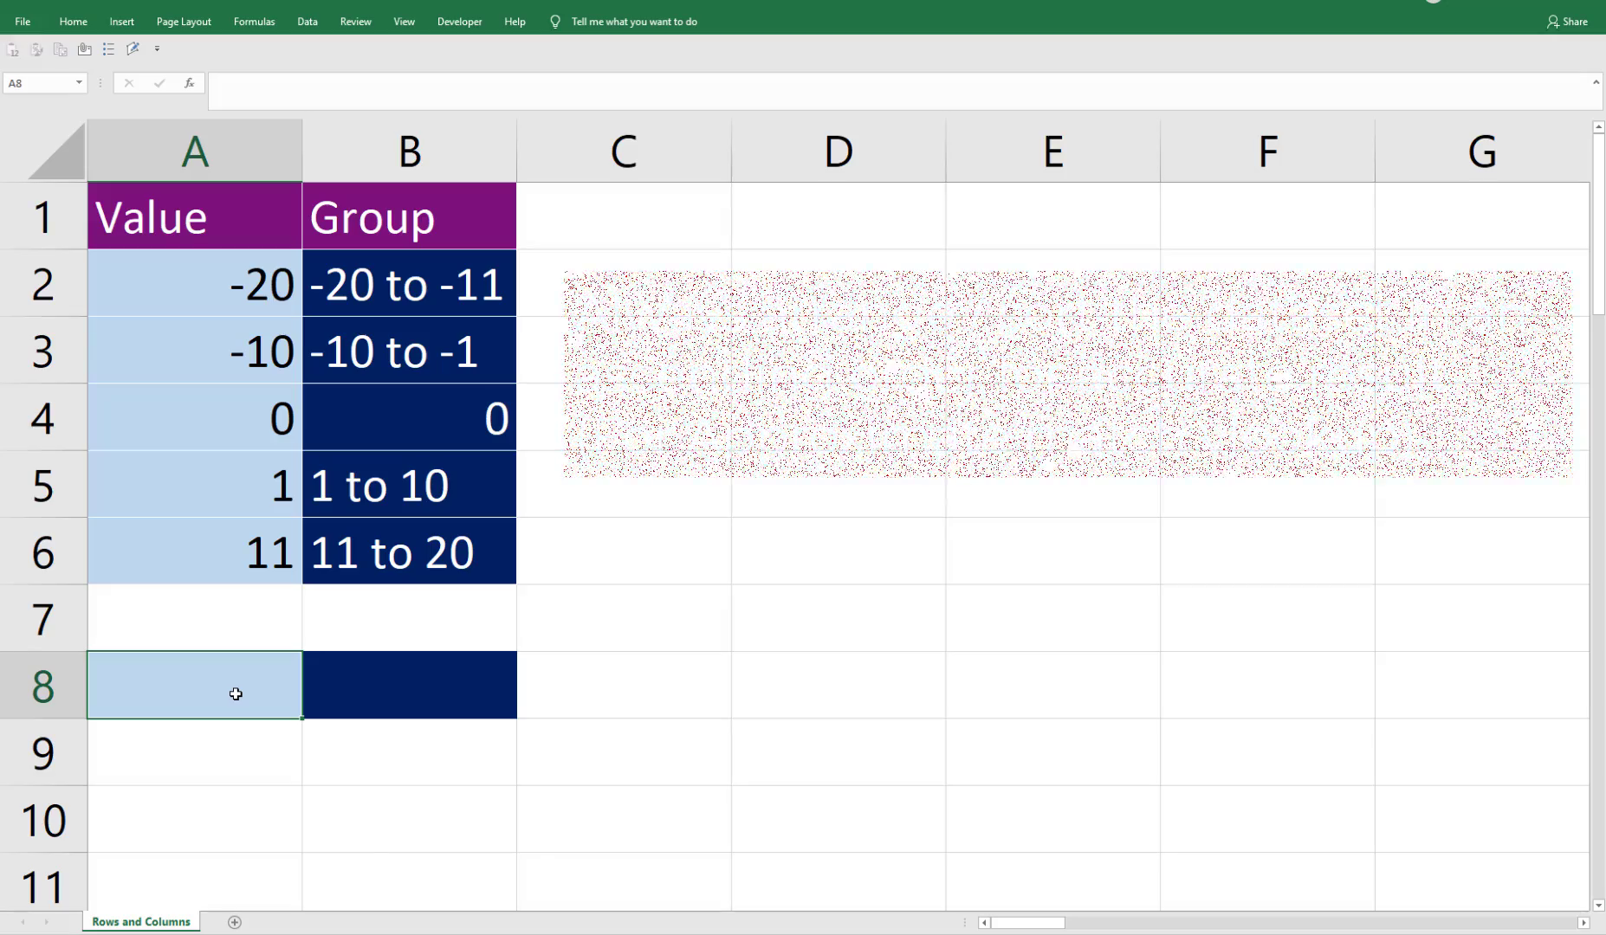
pyautogui.write('-15')
pyautogui.press('Tab')
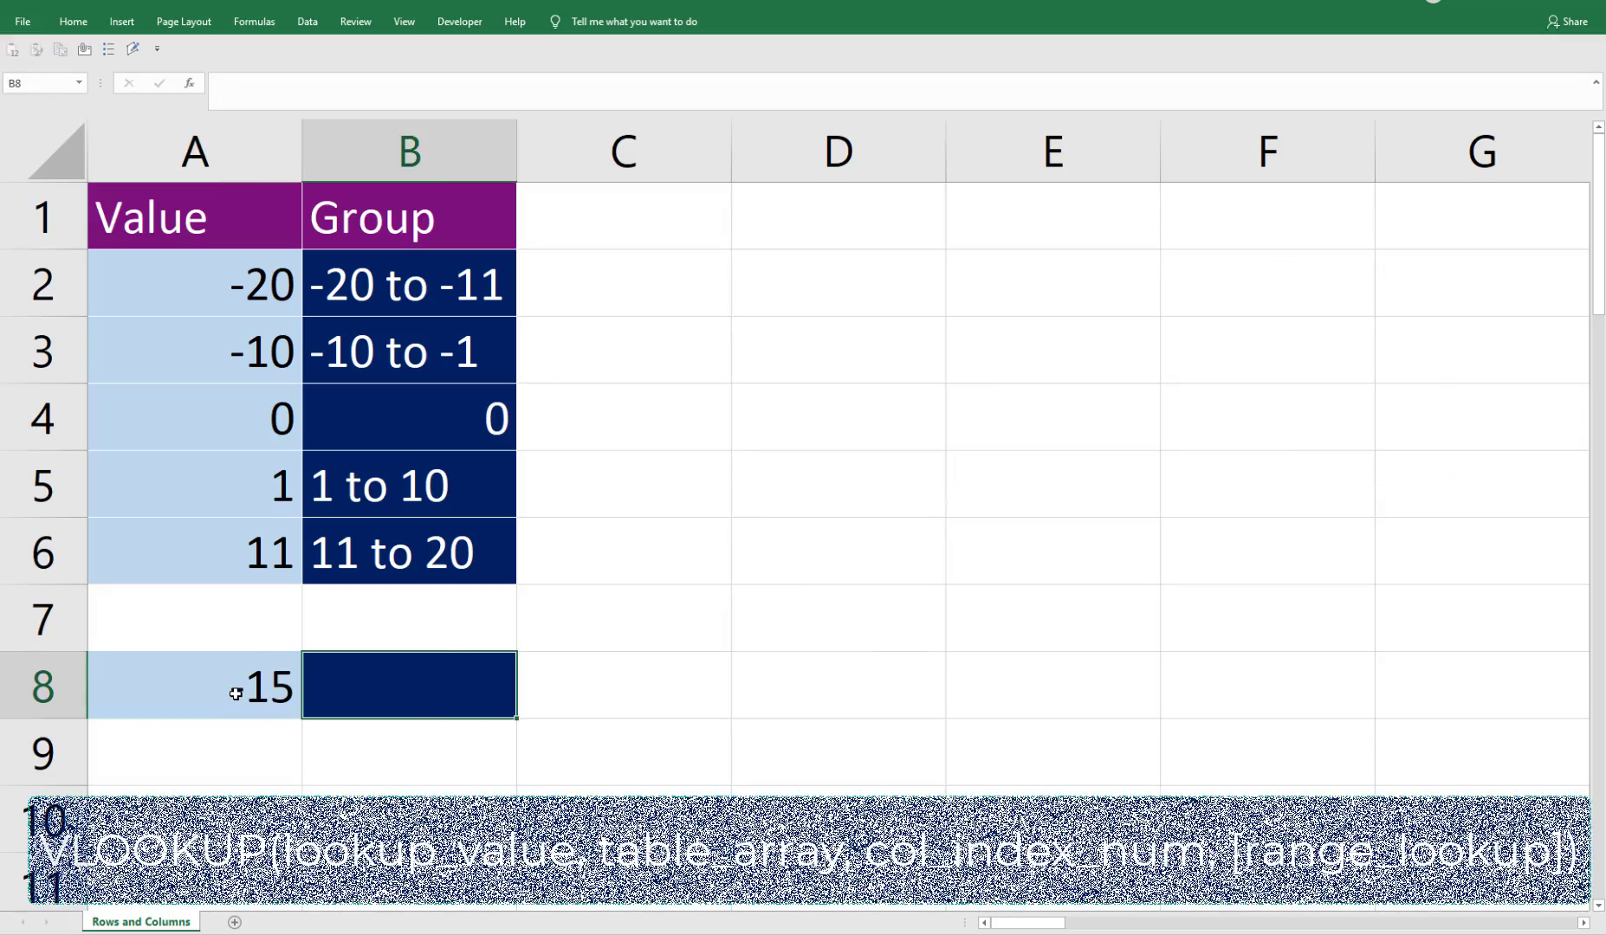
# Start a VLOOKUP formula in cell B8 with A8 as the lookup value
pyautogui.write('=vl')
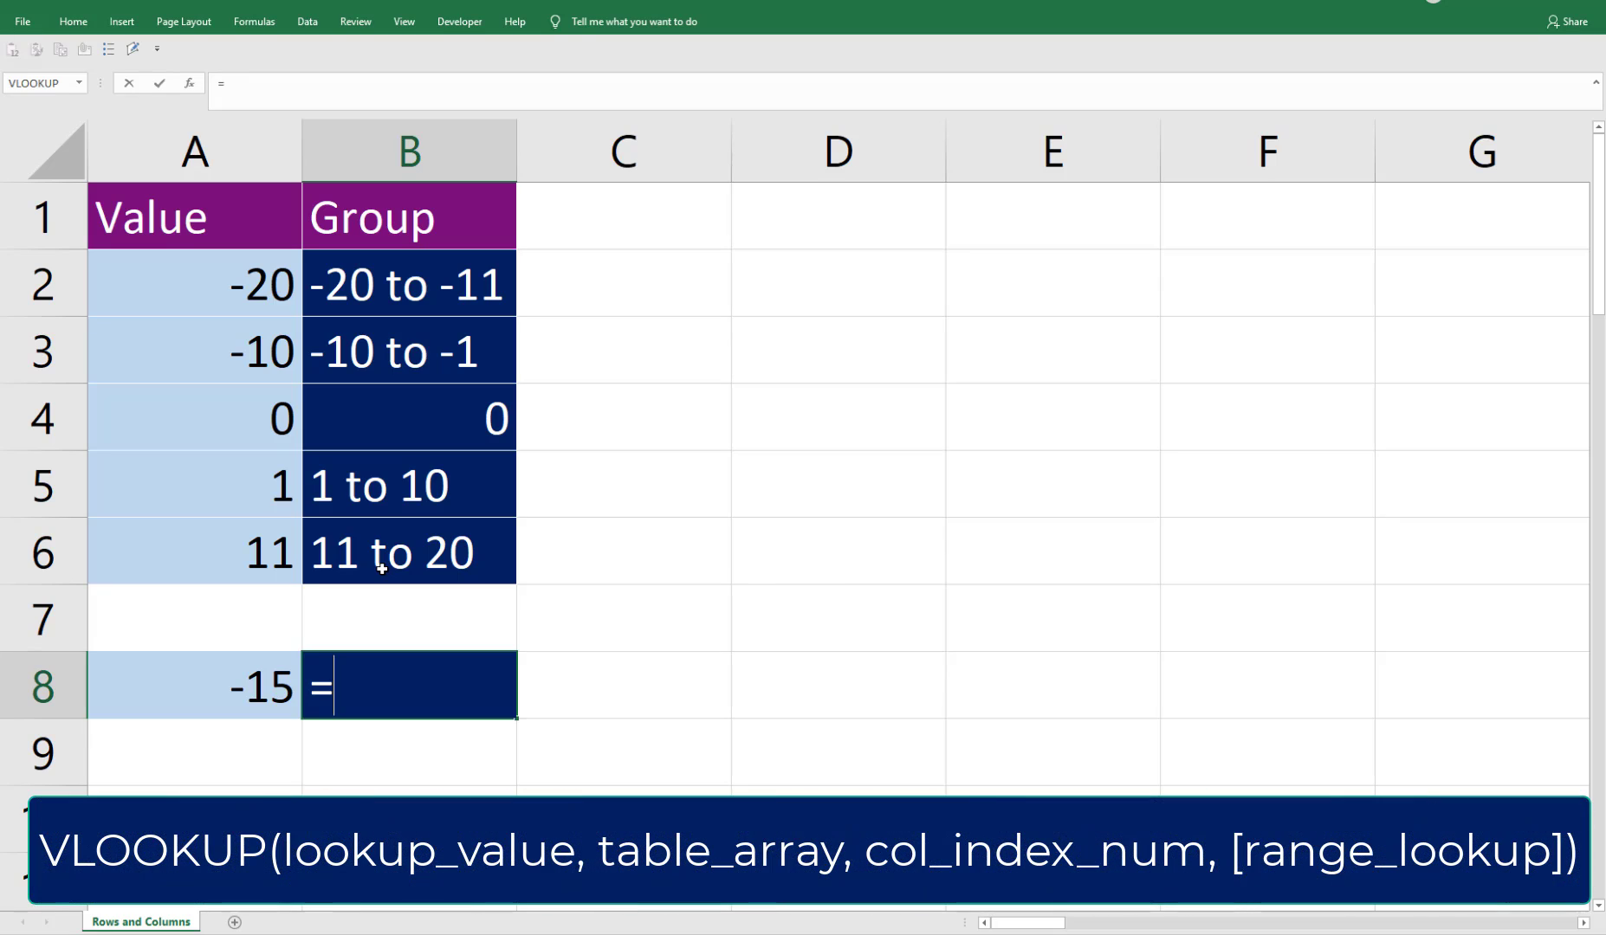
pyautogui.press('Tab')
pyautogui.press('Left')
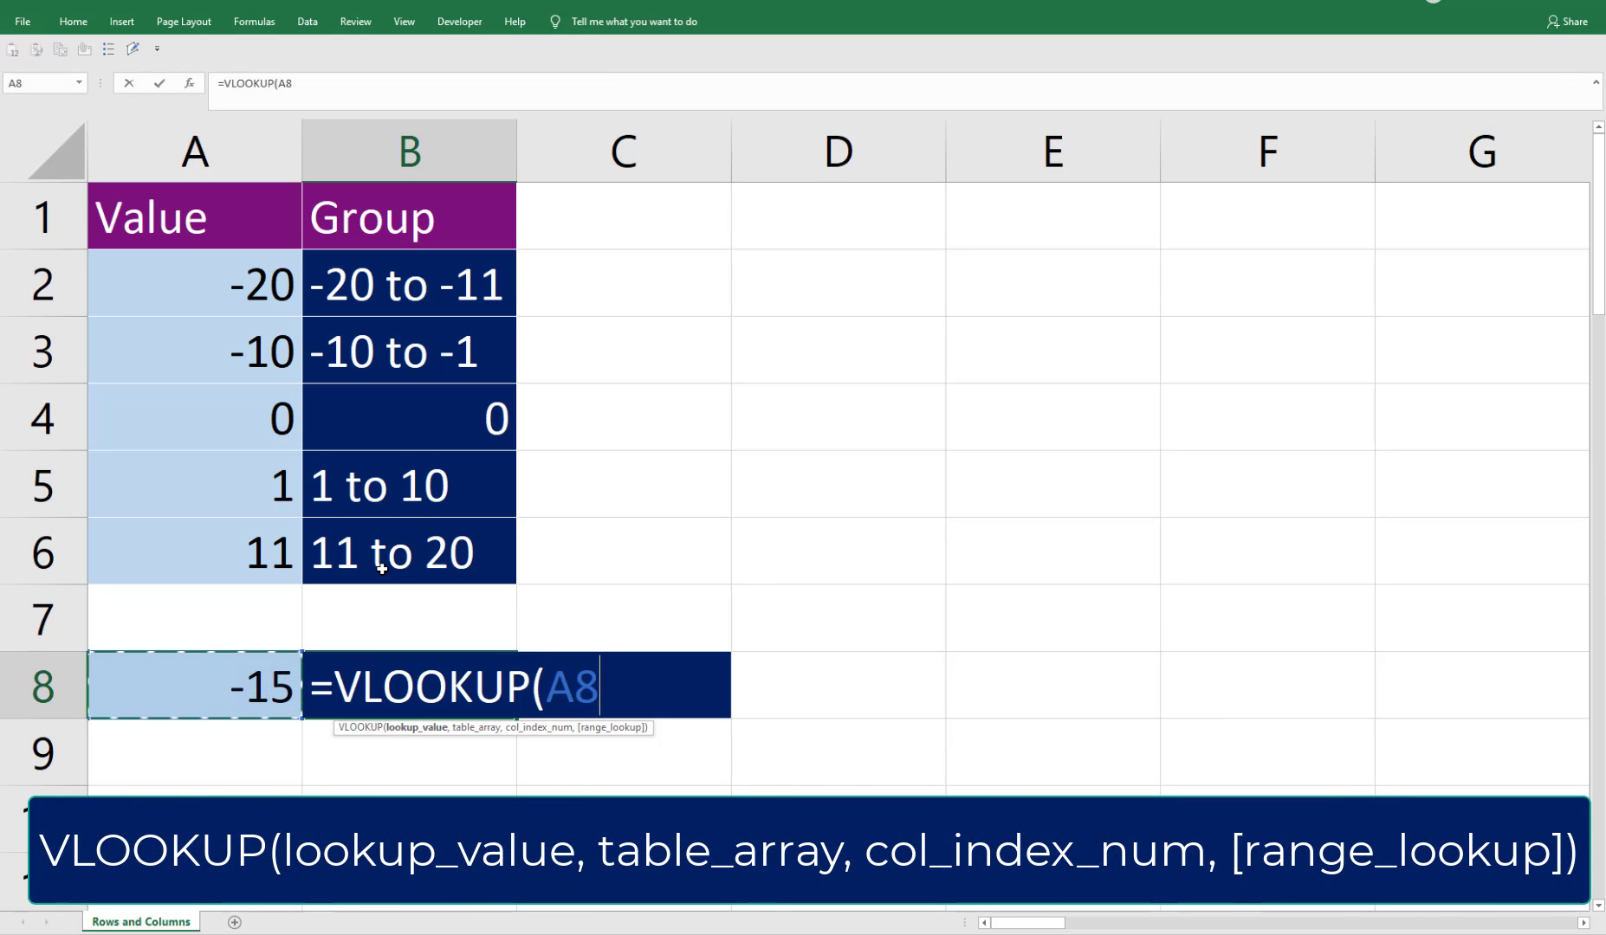
pyautogui.write(',')
# Set the range A2:B6 as the table array of the VLOOKUP formula
pyautogui.press('Left')
pyautogui.press('Up')
pyautogui.press('Up')
pyautogui.press('Up')
pyautogui.press('Up')
pyautogui.press('Up')
pyautogui.press('Up')
pyautogui.press('Up')
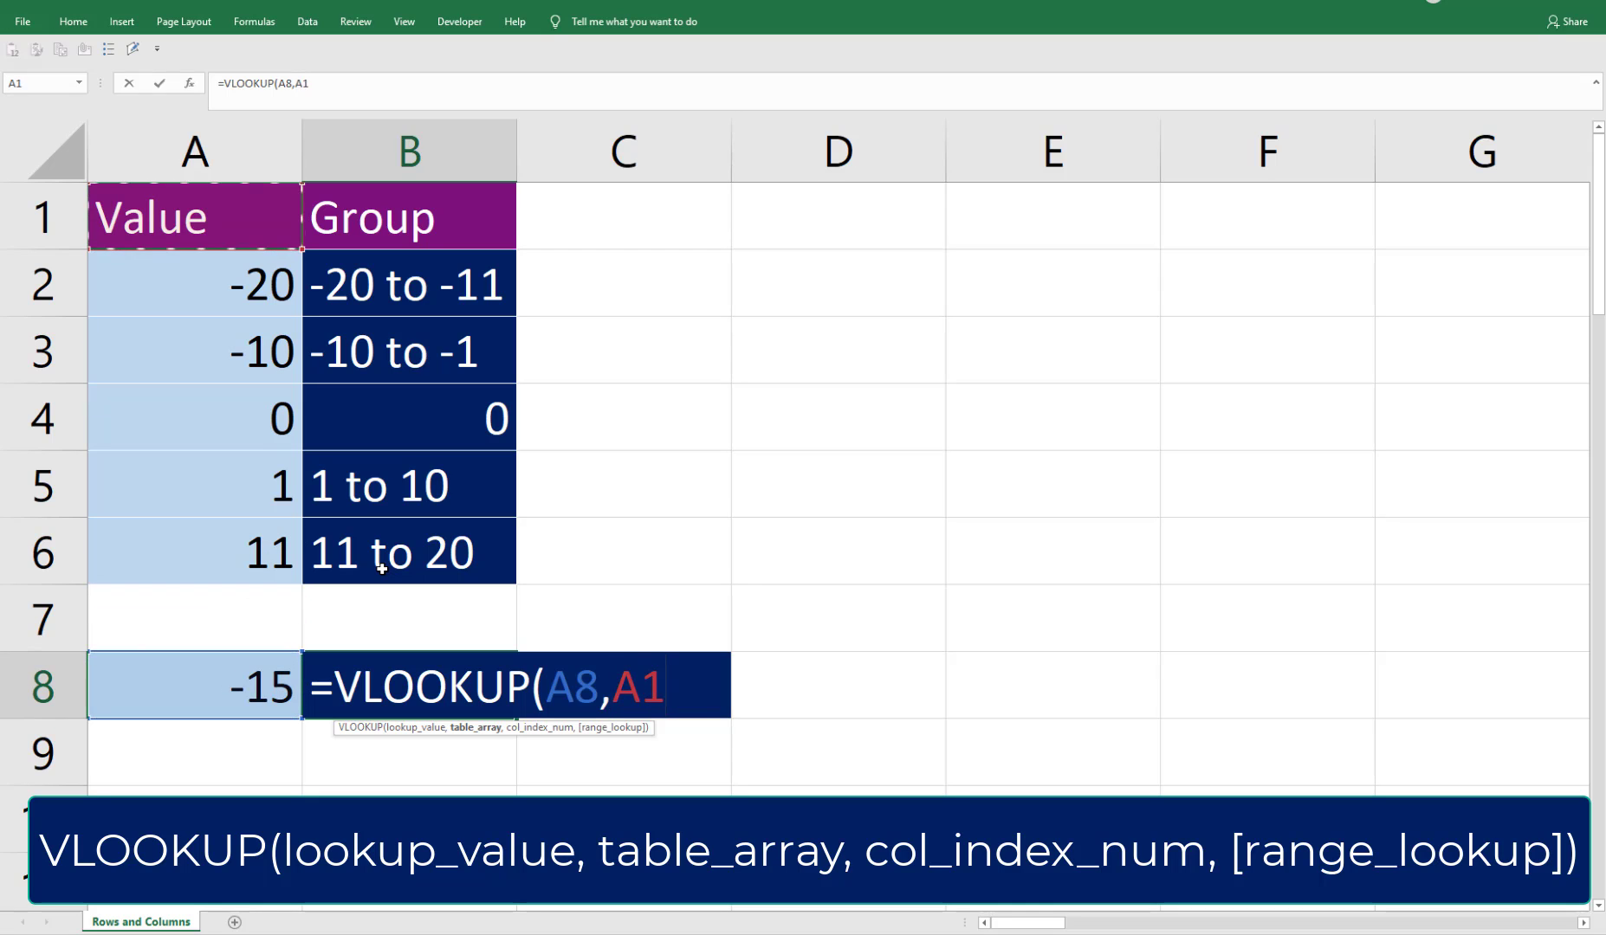
pyautogui.press('Down')
pyautogui.hotkey('shift', 'Down')
pyautogui.hotkey('shift', 'Down')
pyautogui.hotkey('shift', 'Down')
pyautogui.hotkey('shift', 'Down')
pyautogui.hotkey('shift', 'Right')
pyautogui.write(',')
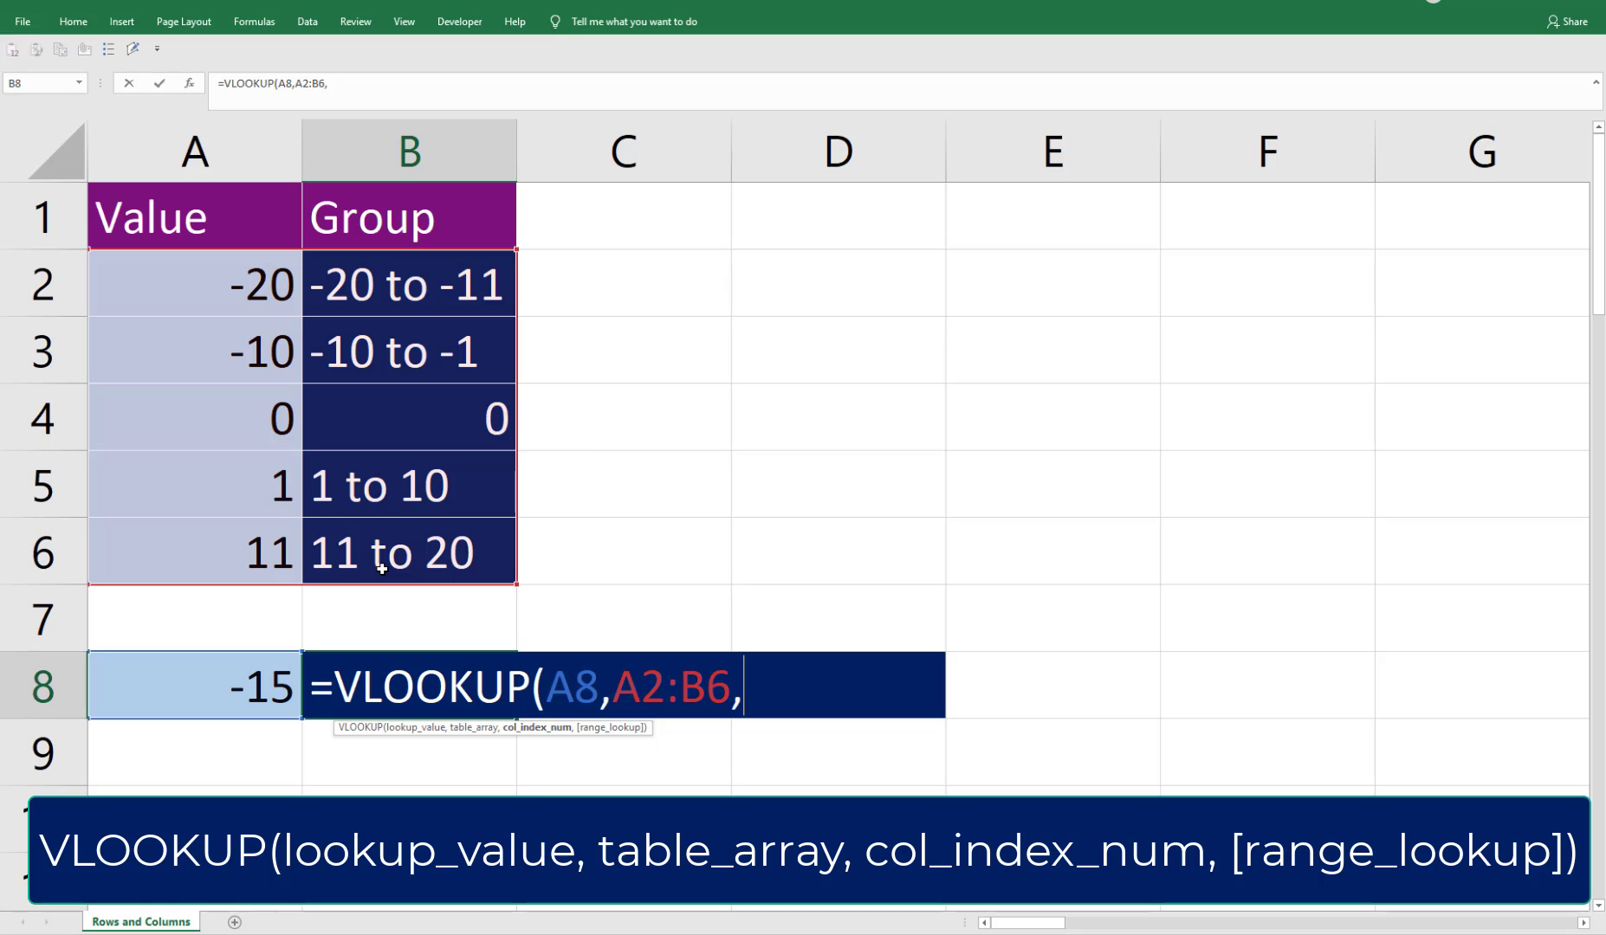
# Complete the formula as =VLOOKUP(A8,A2:B6,2), using column index 2 and omitting the range lookup argument
pyautogui.write('2')
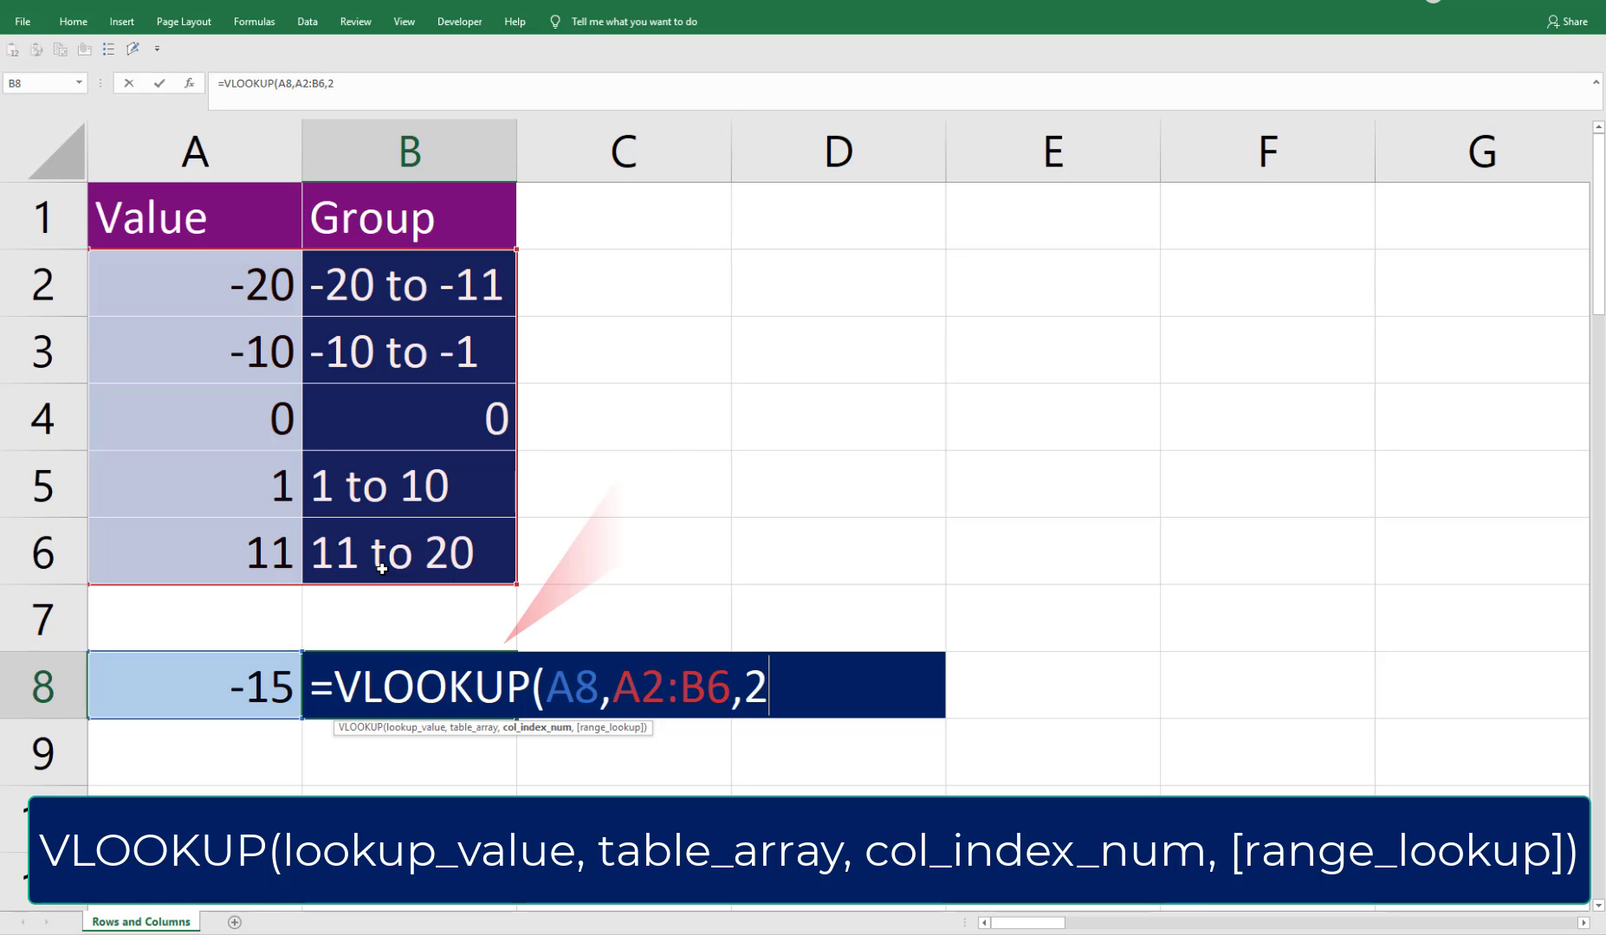
pyautogui.write(',')
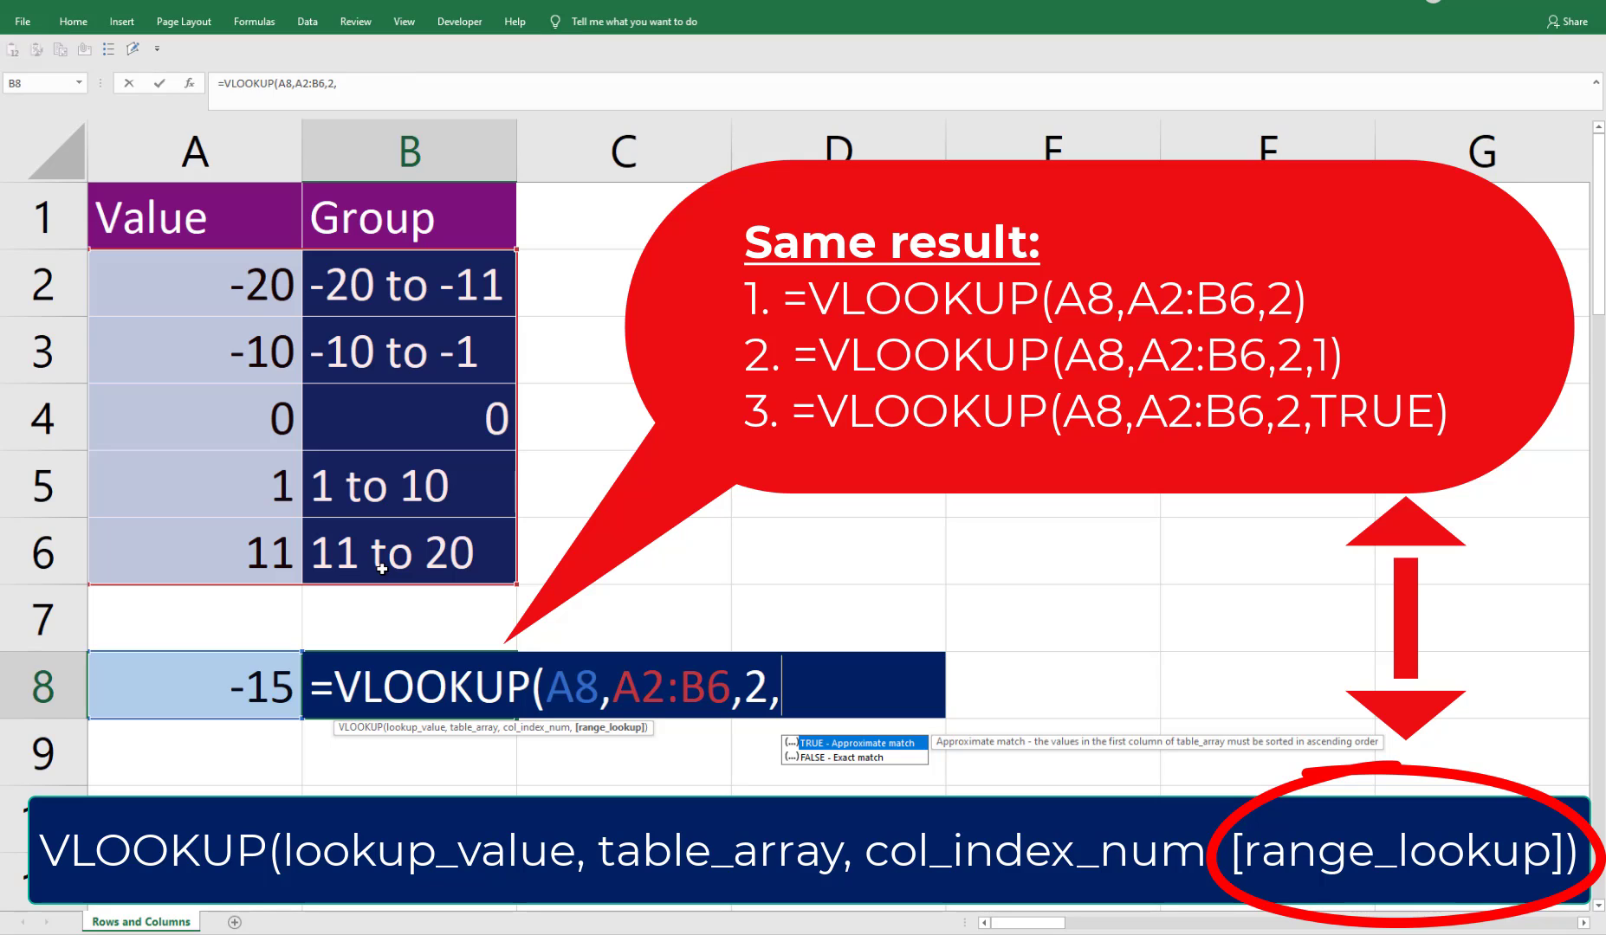
pyautogui.press('BackSpace')
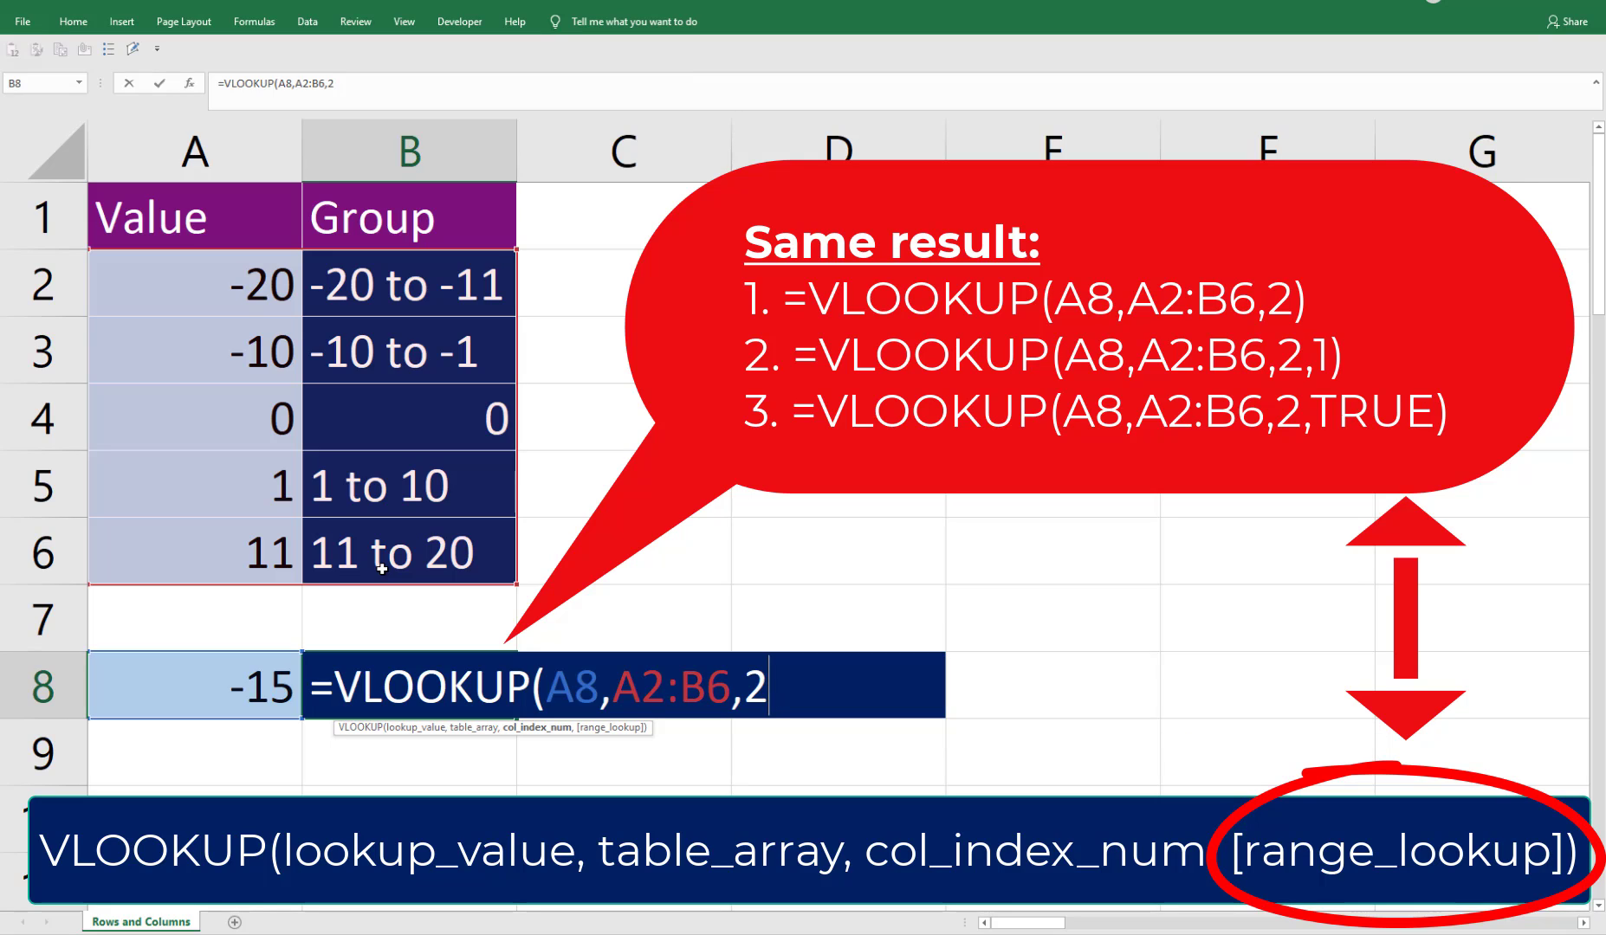
pyautogui.write(')')
pyautogui.hotkey('ctrl', 'Return')
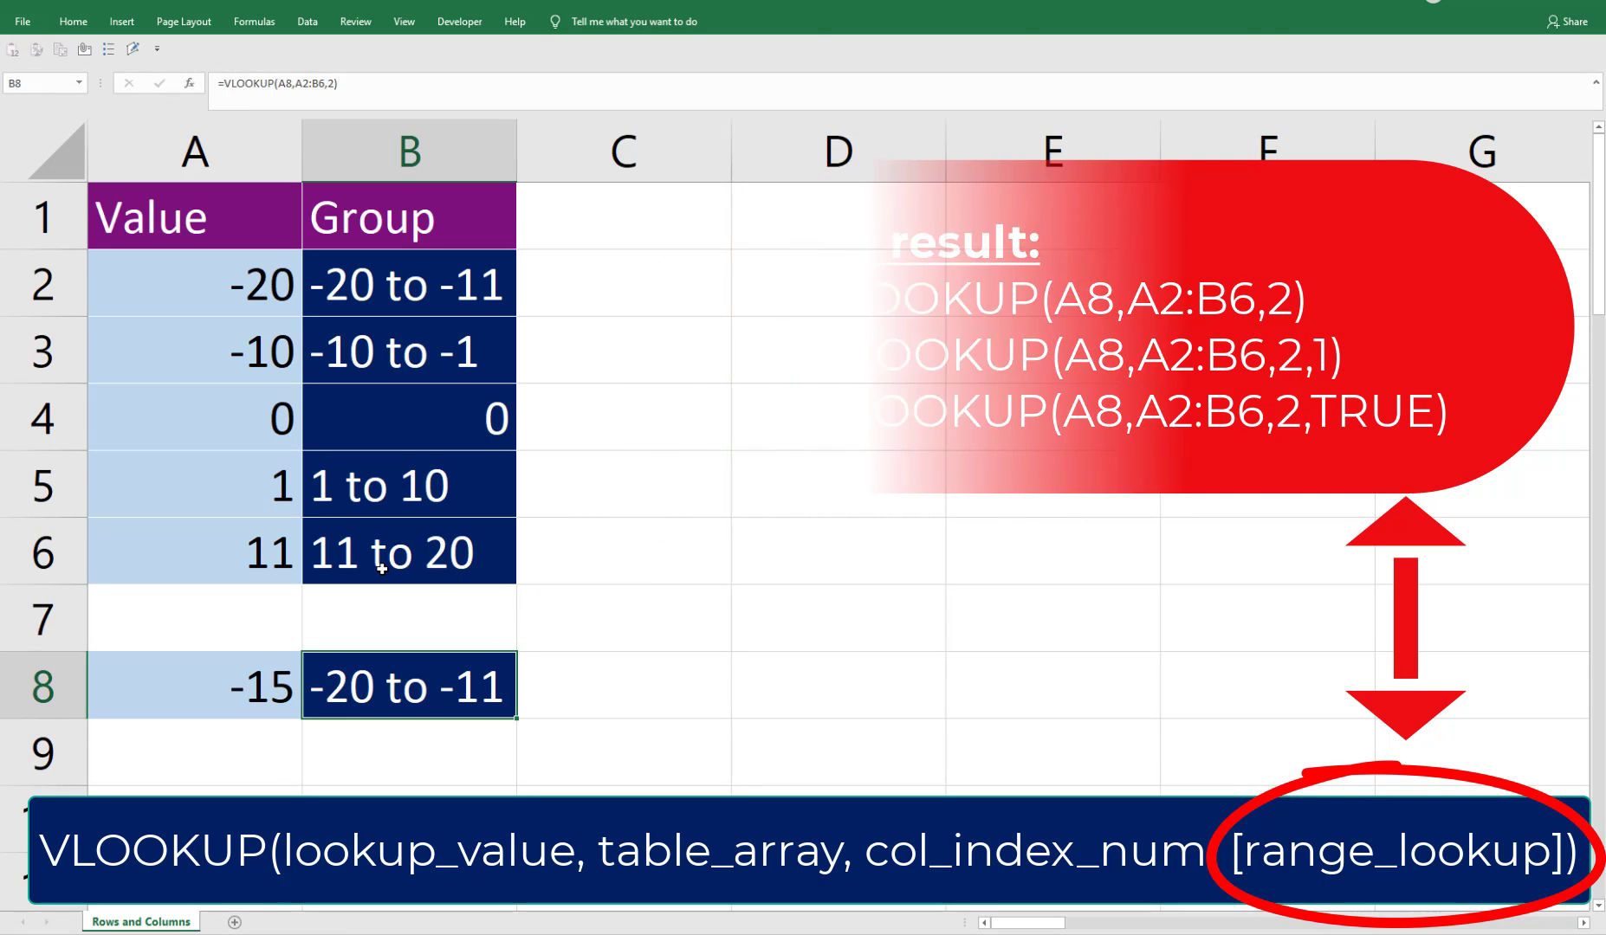
# Change the lookup value in A8 to -9 and check the group returned in B8
pyautogui.press('Left')
pyautogui.write('-9')
pyautogui.press('Return')
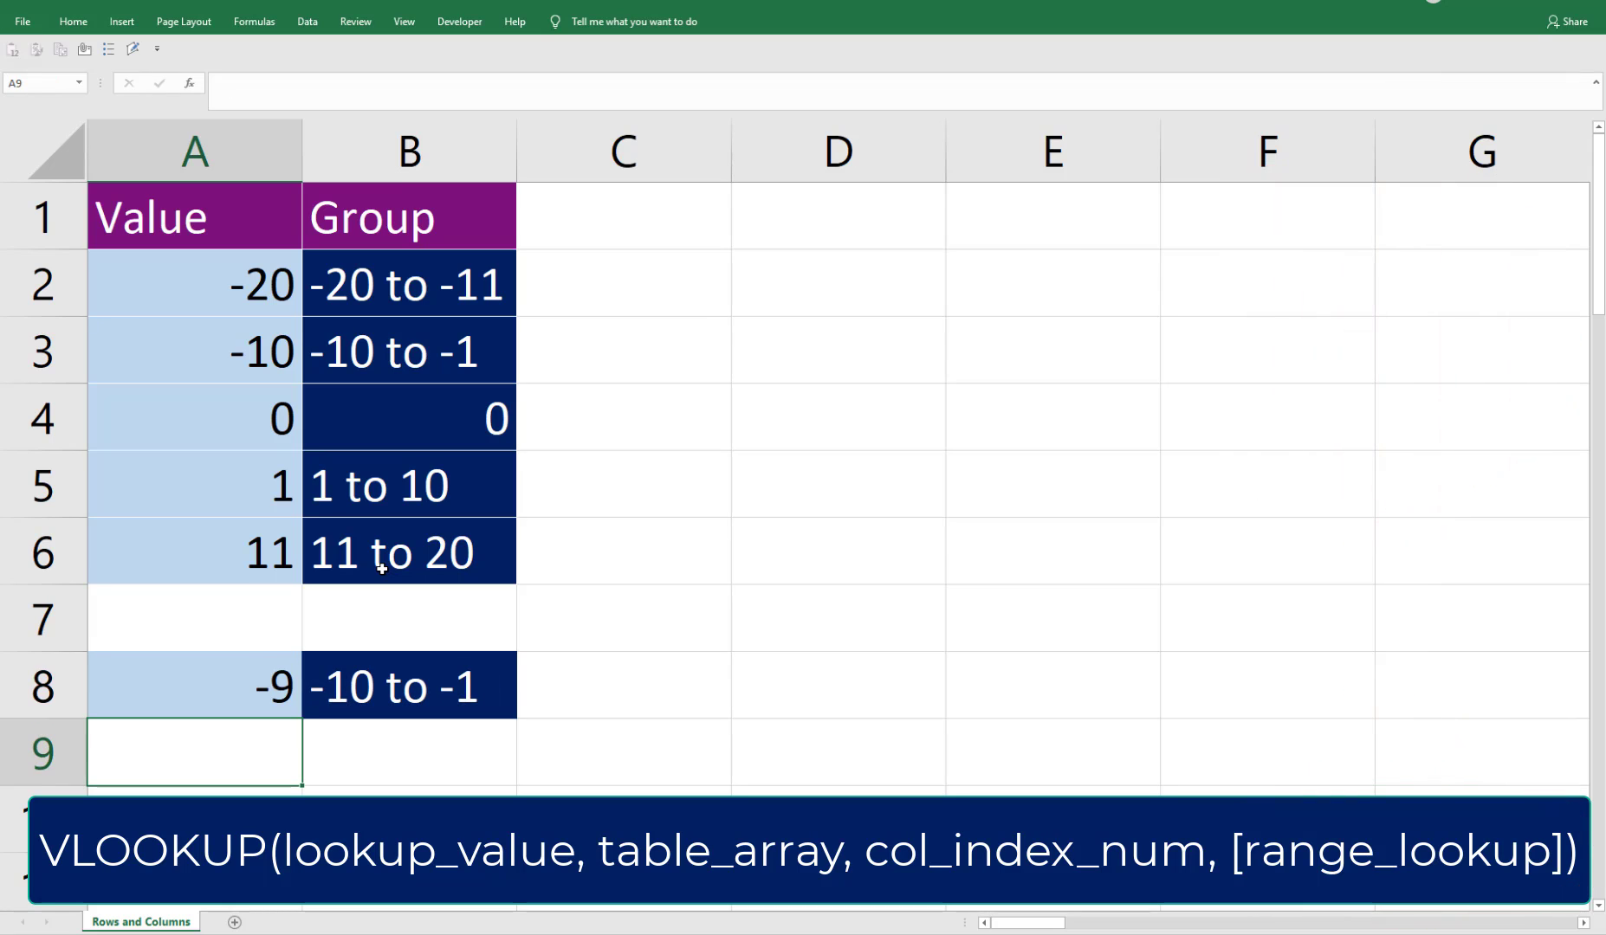
pyautogui.press('Up')
pyautogui.press('Right')
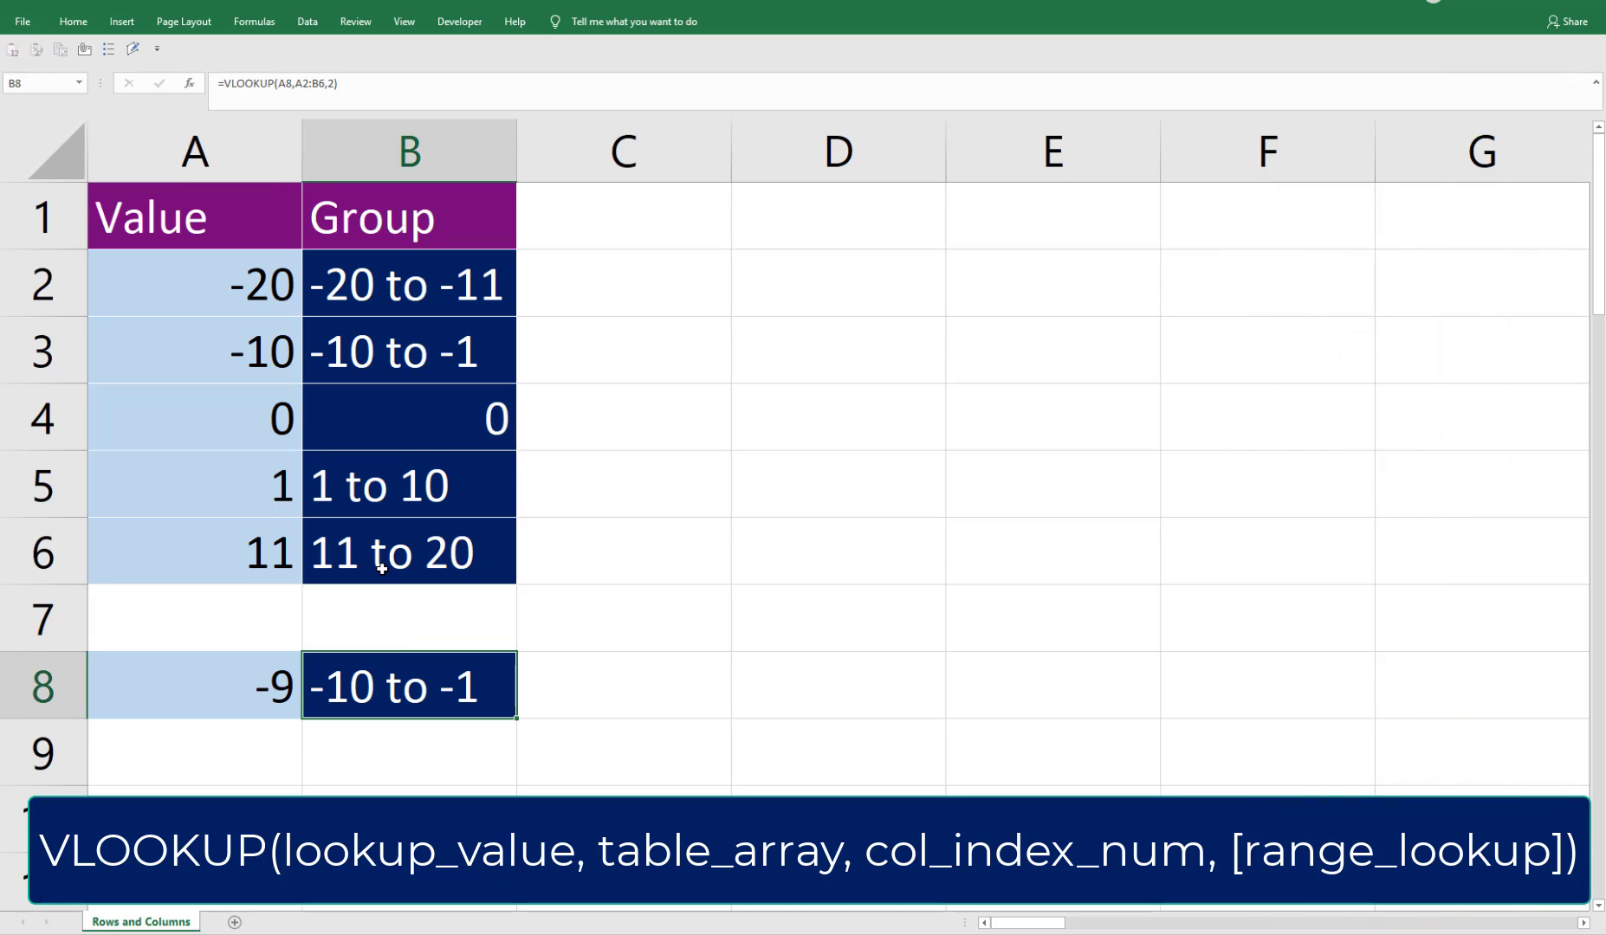
pyautogui.press('Up')
pyautogui.press('Up')
pyautogui.press('Up')
pyautogui.press('Up')
pyautogui.press('Up')
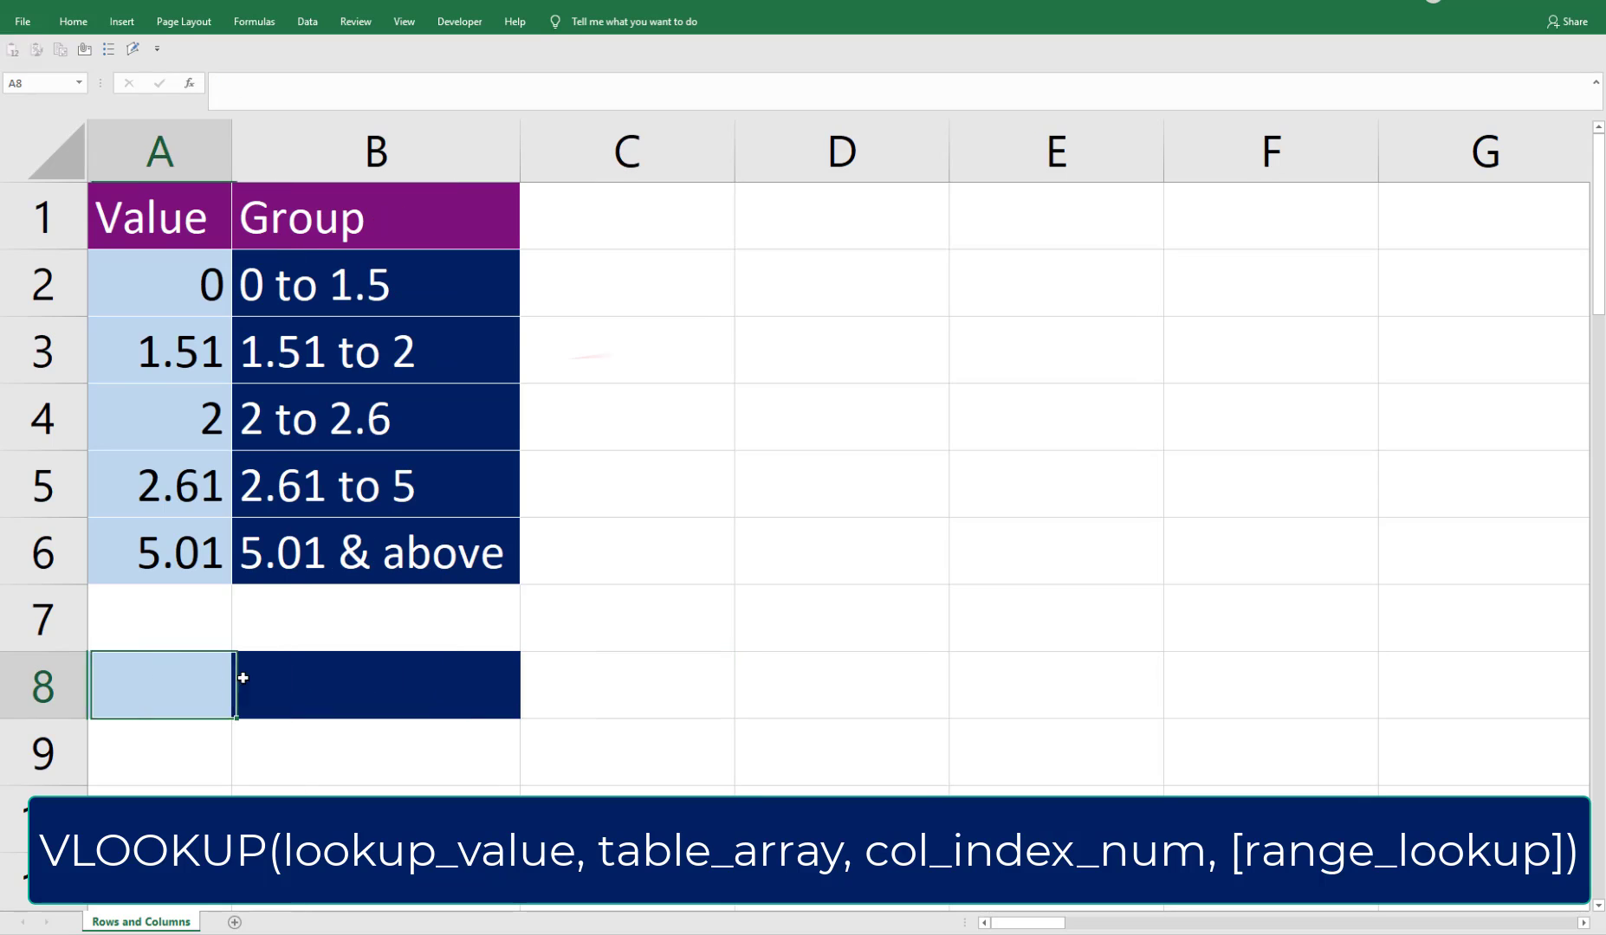
# Enter 1.4 as the lookup value in cell A8 below the decimal dataset
pyautogui.click(372, 674)
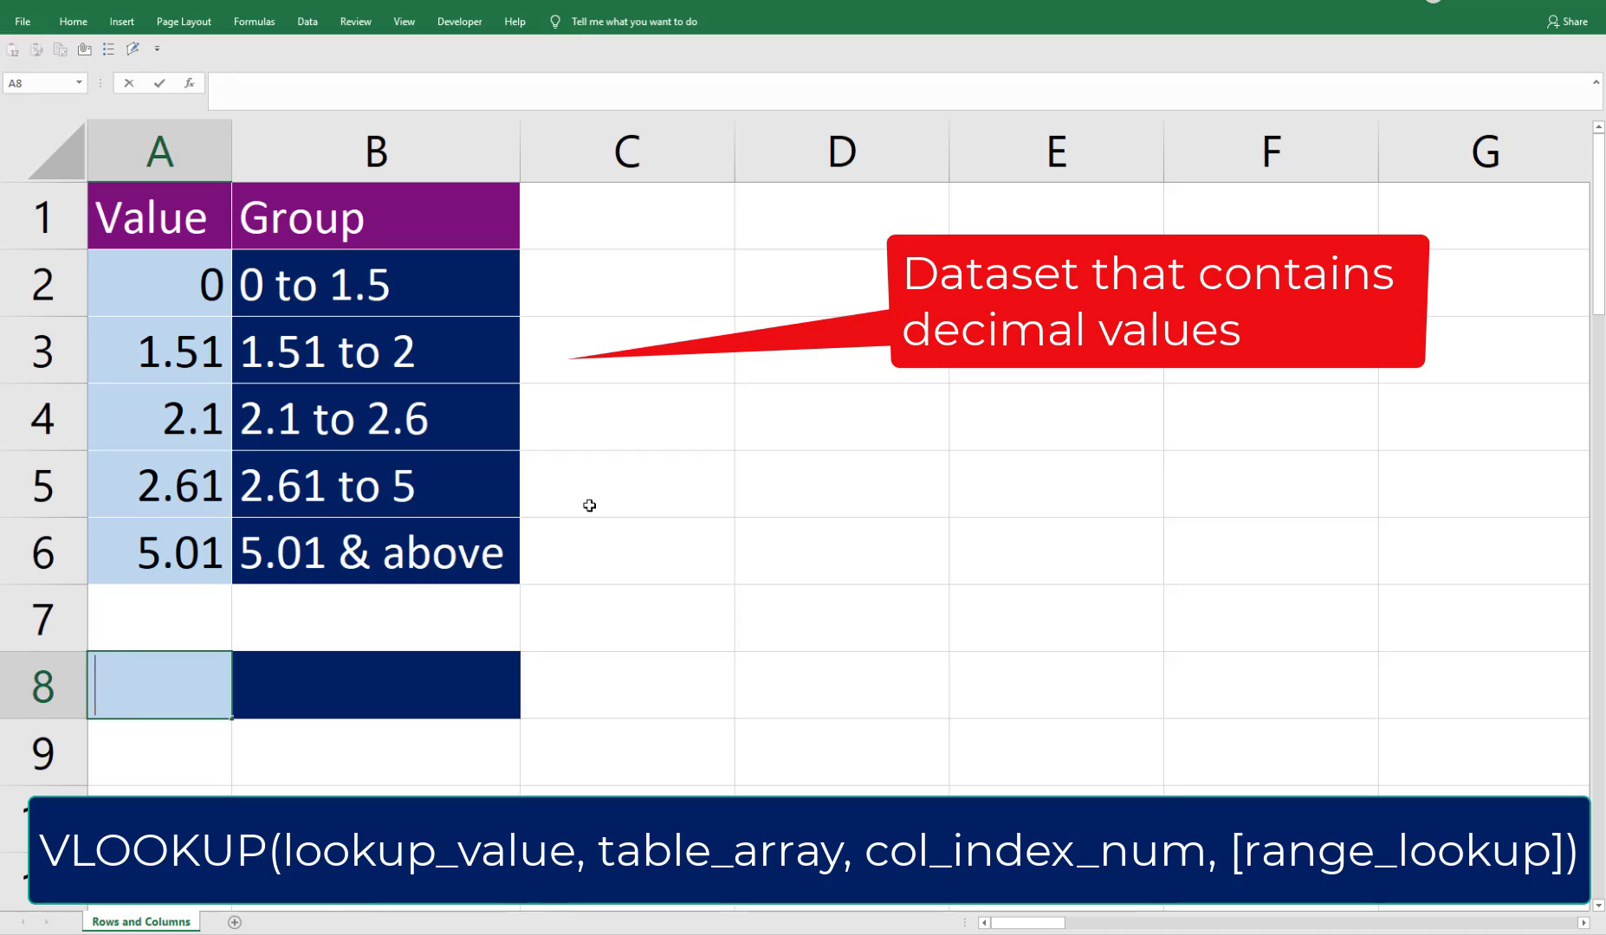
pyautogui.write('1.4')
pyautogui.press('Tab')
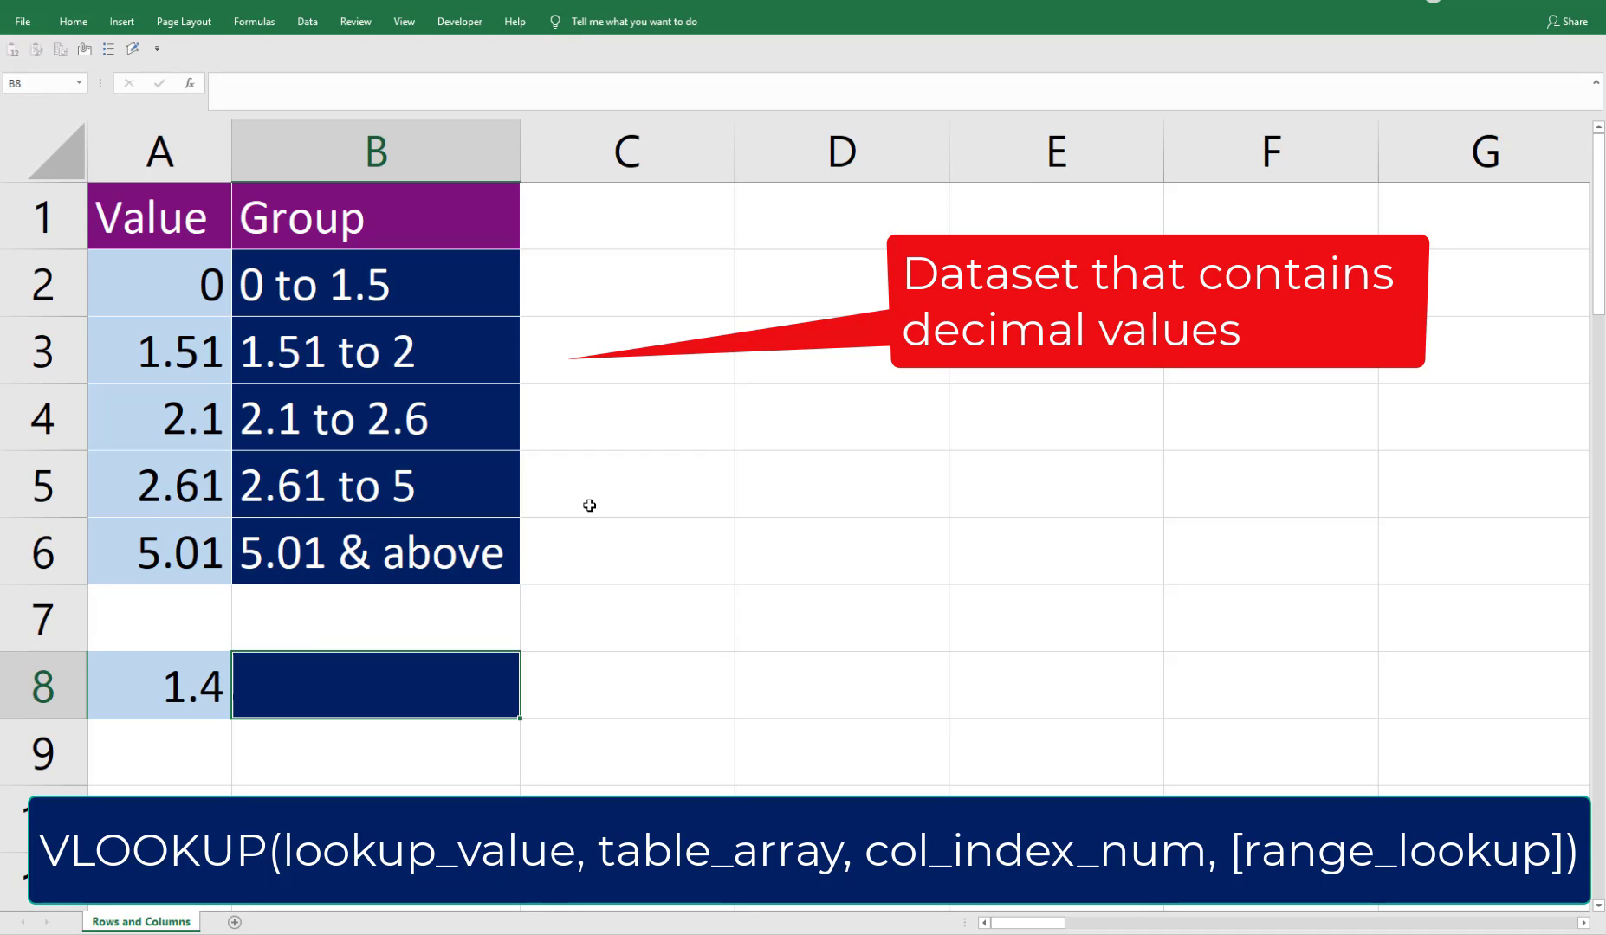
# Enter the approximate-match formula =VLOOKUP(A8,A2:B6,2) in cell B8 for the decimal dataset
pyautogui.write('=vl')
pyautogui.press('Tab')
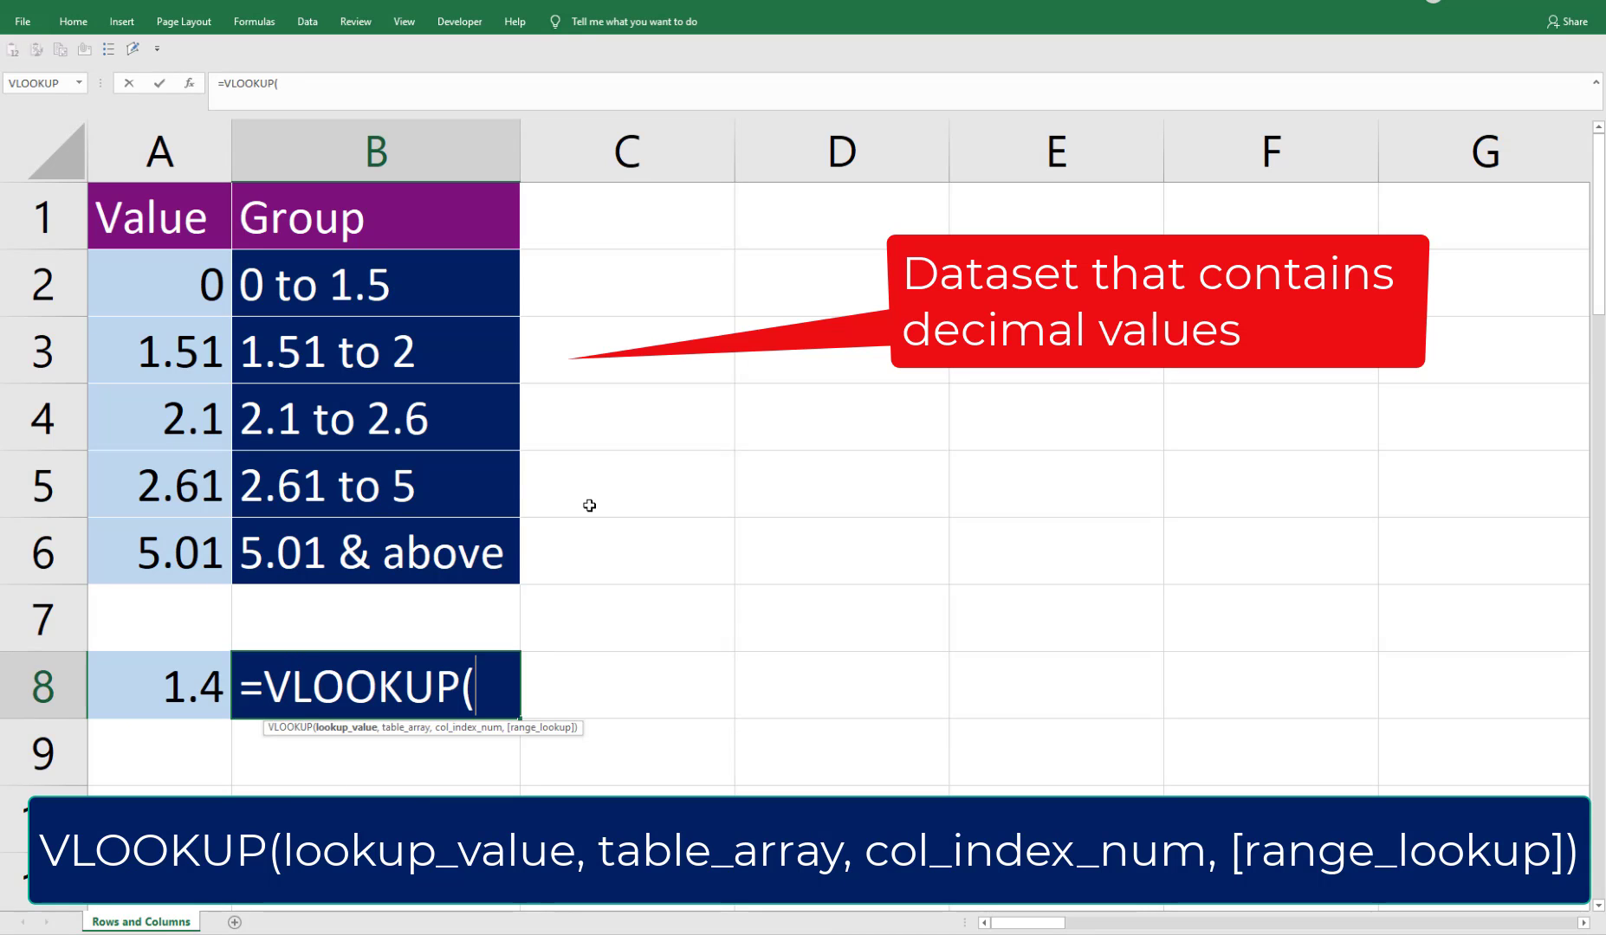
pyautogui.press('Left')
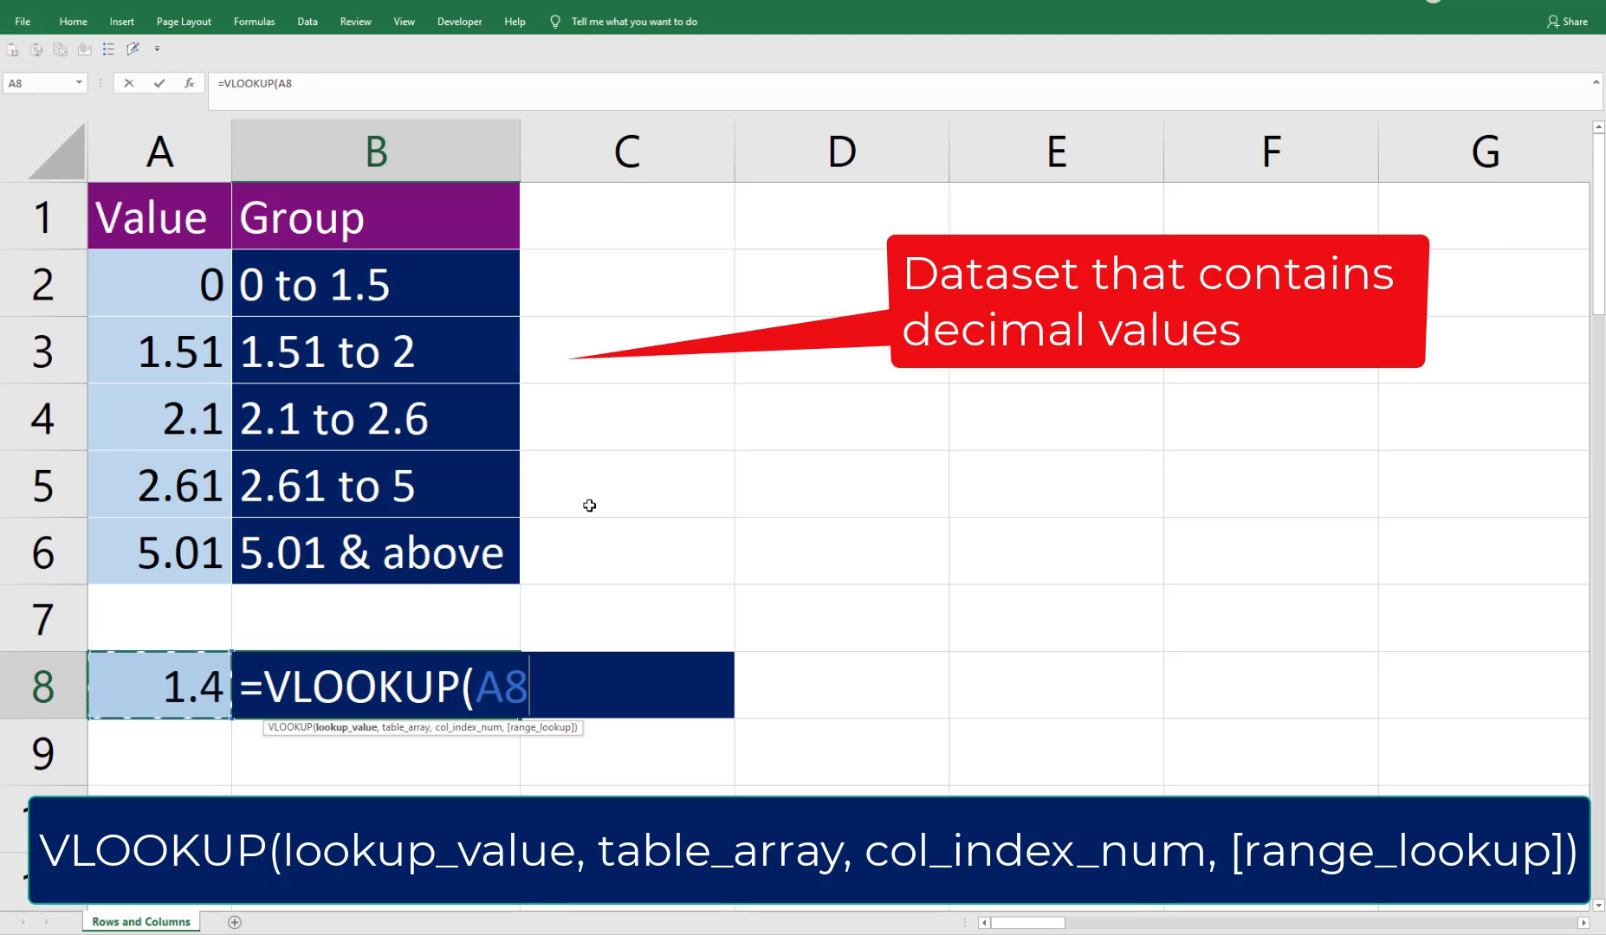
pyautogui.write(',')
pyautogui.press('Left')
pyautogui.hotkey('ctrl', 'Up')
pyautogui.hotkey('ctrl', 'Up')
pyautogui.press('Down')
pyautogui.hotkey('ctrl', 'shift', 'Down')
pyautogui.hotkey('ctrl', 'shift', 'Right')
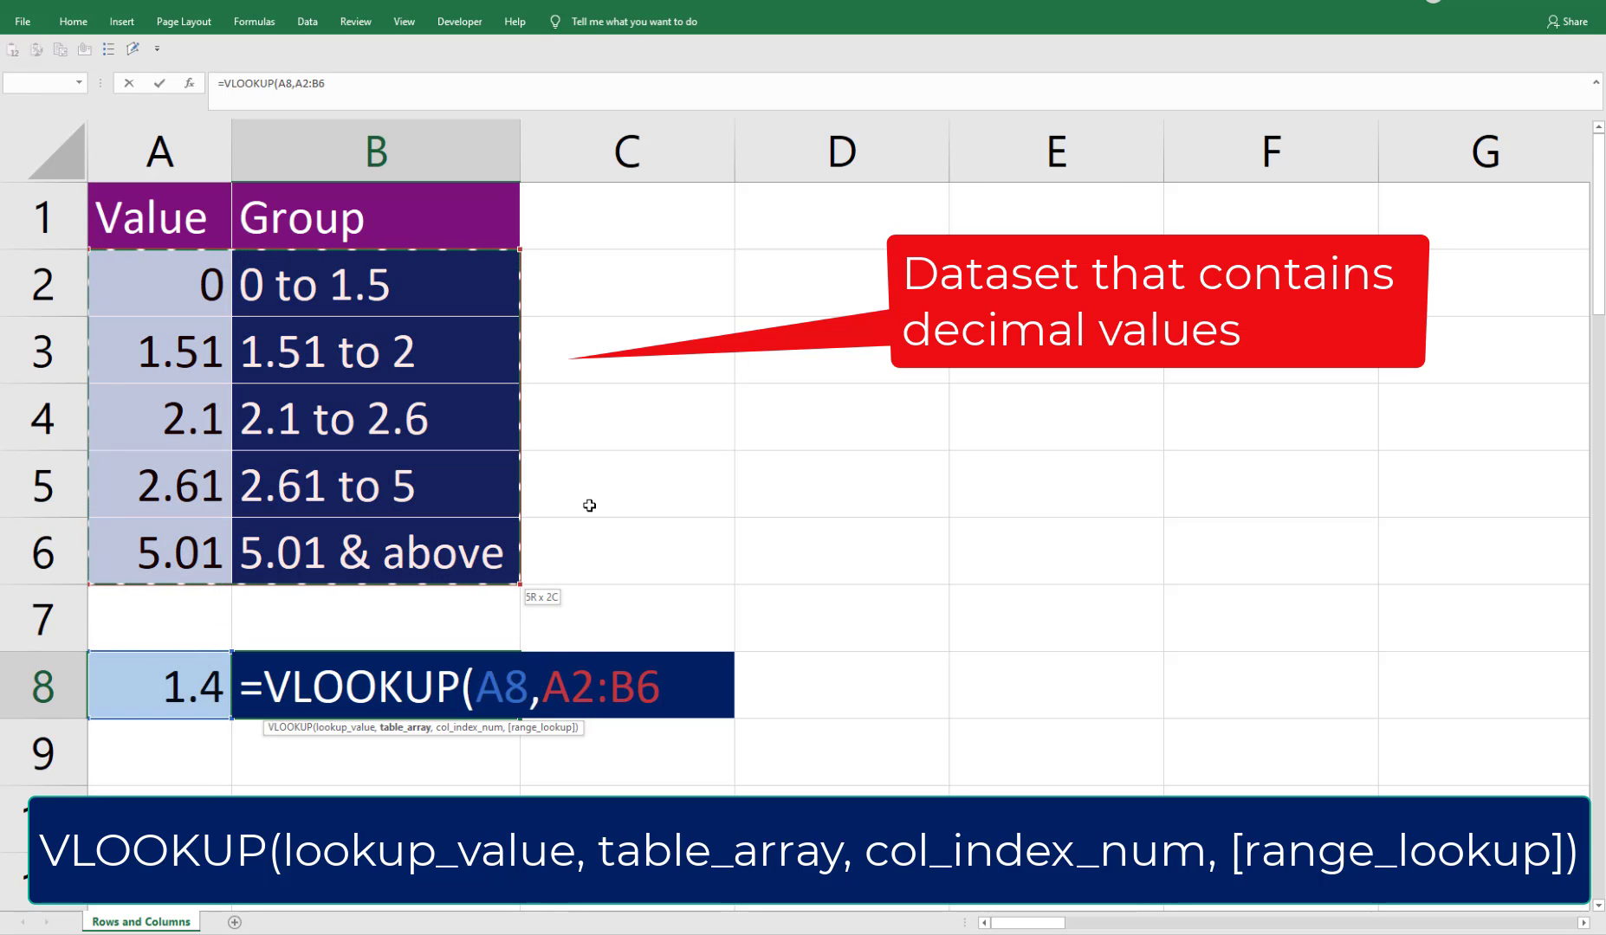
pyautogui.write(',2)')
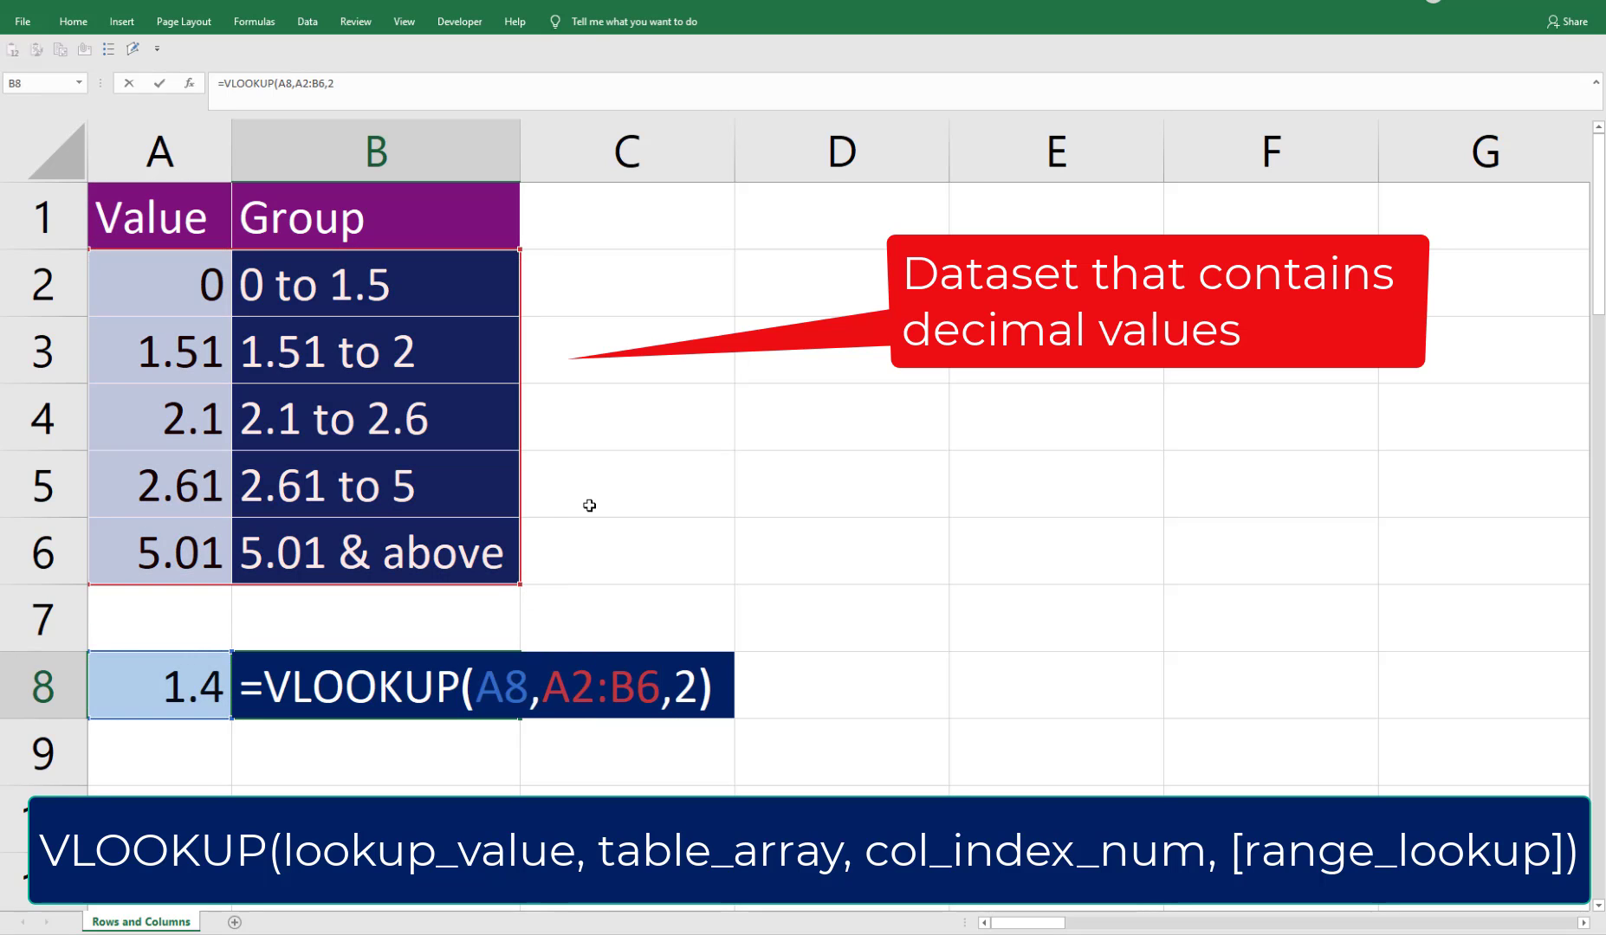
pyautogui.hotkey('ctrl', 'Return')
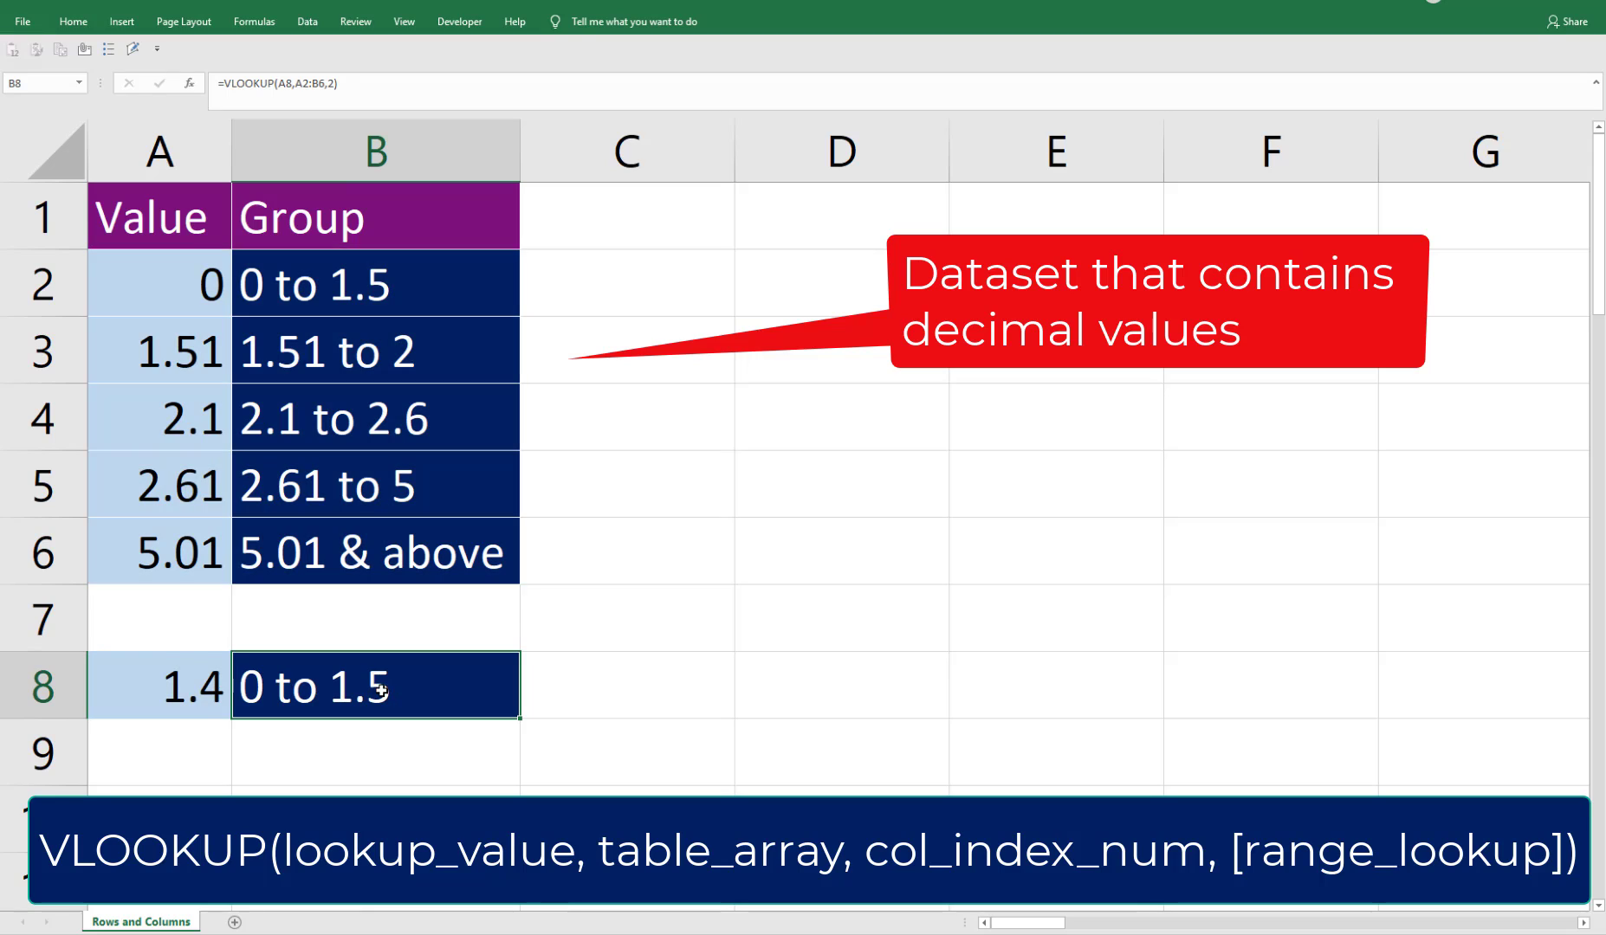
# Change the lookup value in A8 to 2.6 and check the group returned in B8
pyautogui.click(144, 694)
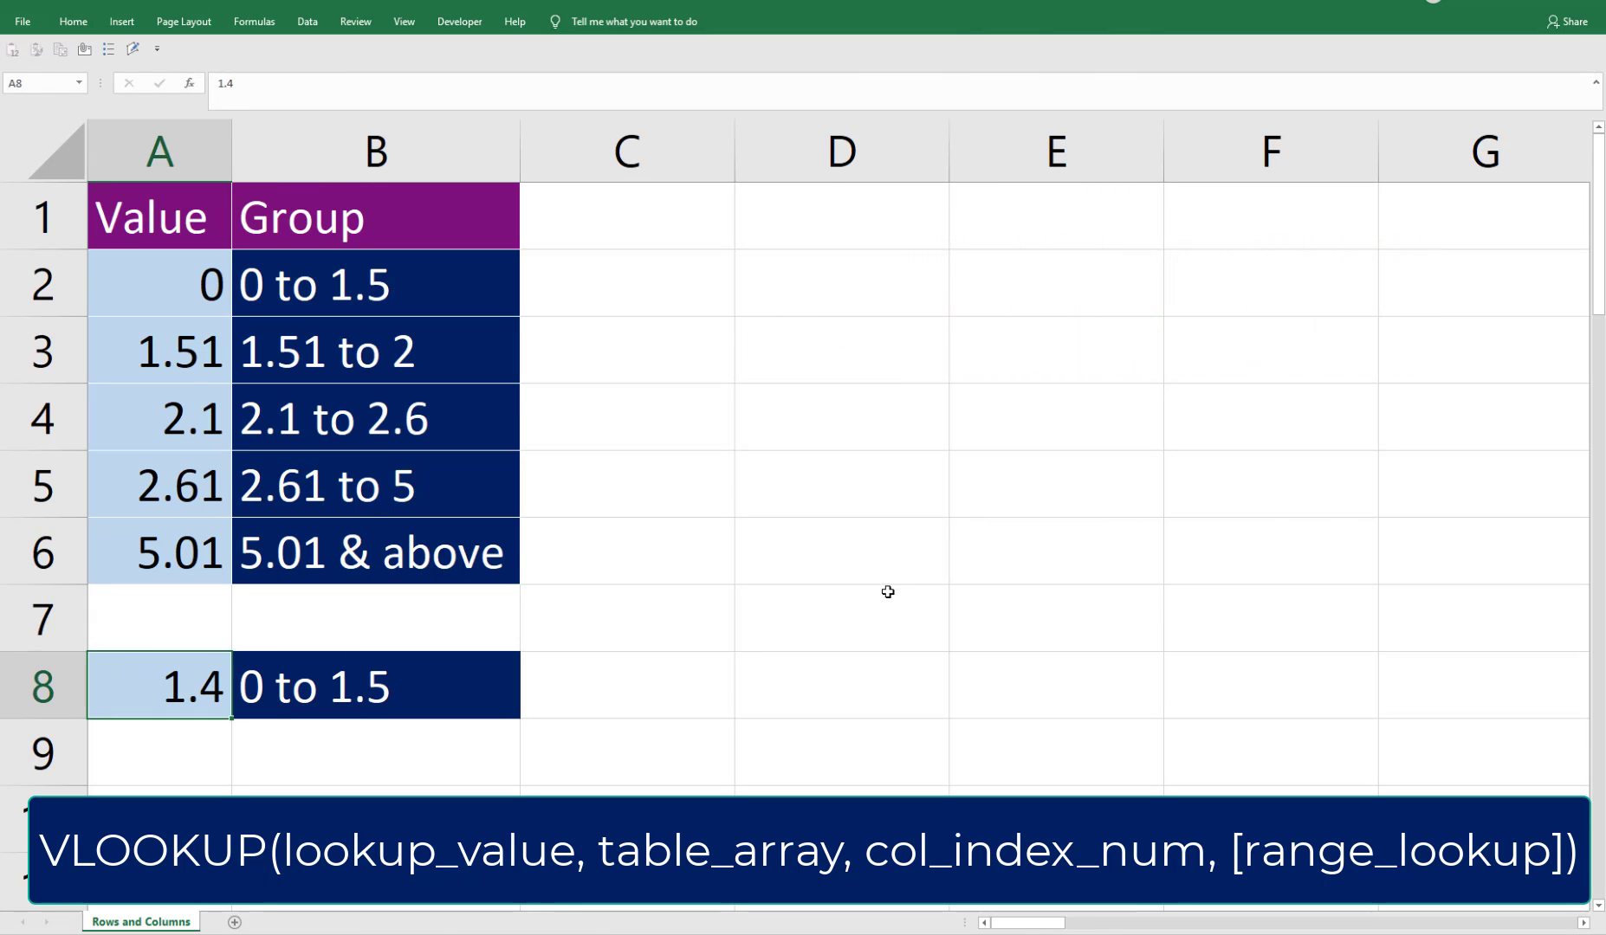
pyautogui.write('2.6')
pyautogui.press('Return')
pyautogui.press('Up')
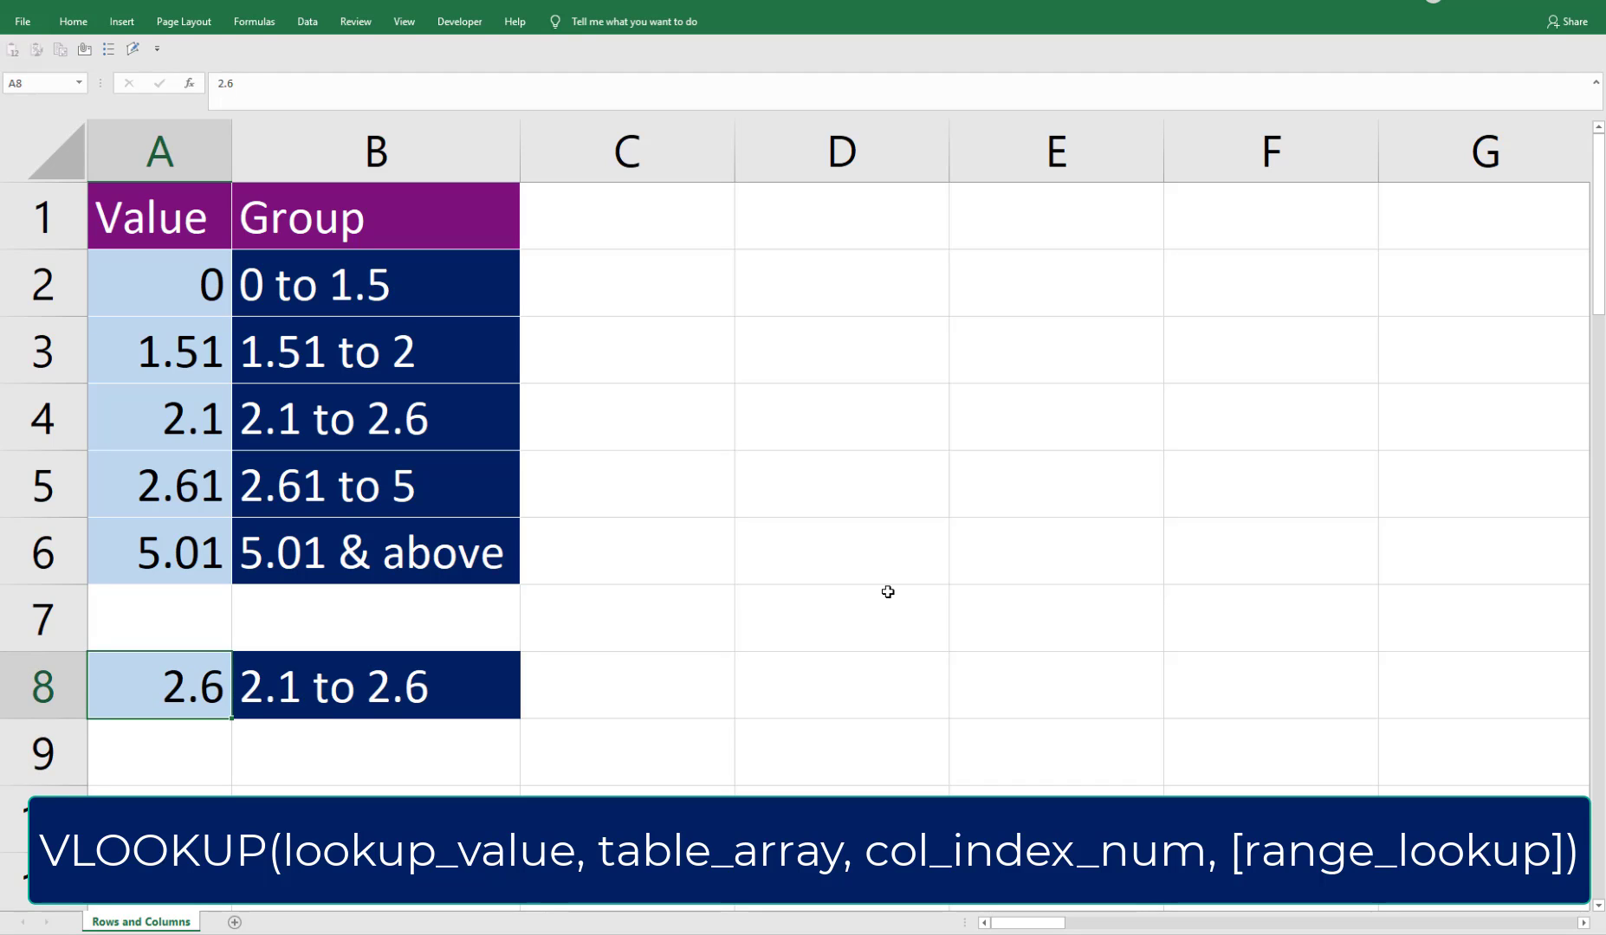
pyautogui.press('Right')
# Set the lookup value in A8 to 4.5 and review the resulting group in B8
pyautogui.press('Left')
pyautogui.write('4.5')
pyautogui.press('Return')
pyautogui.press('Up')
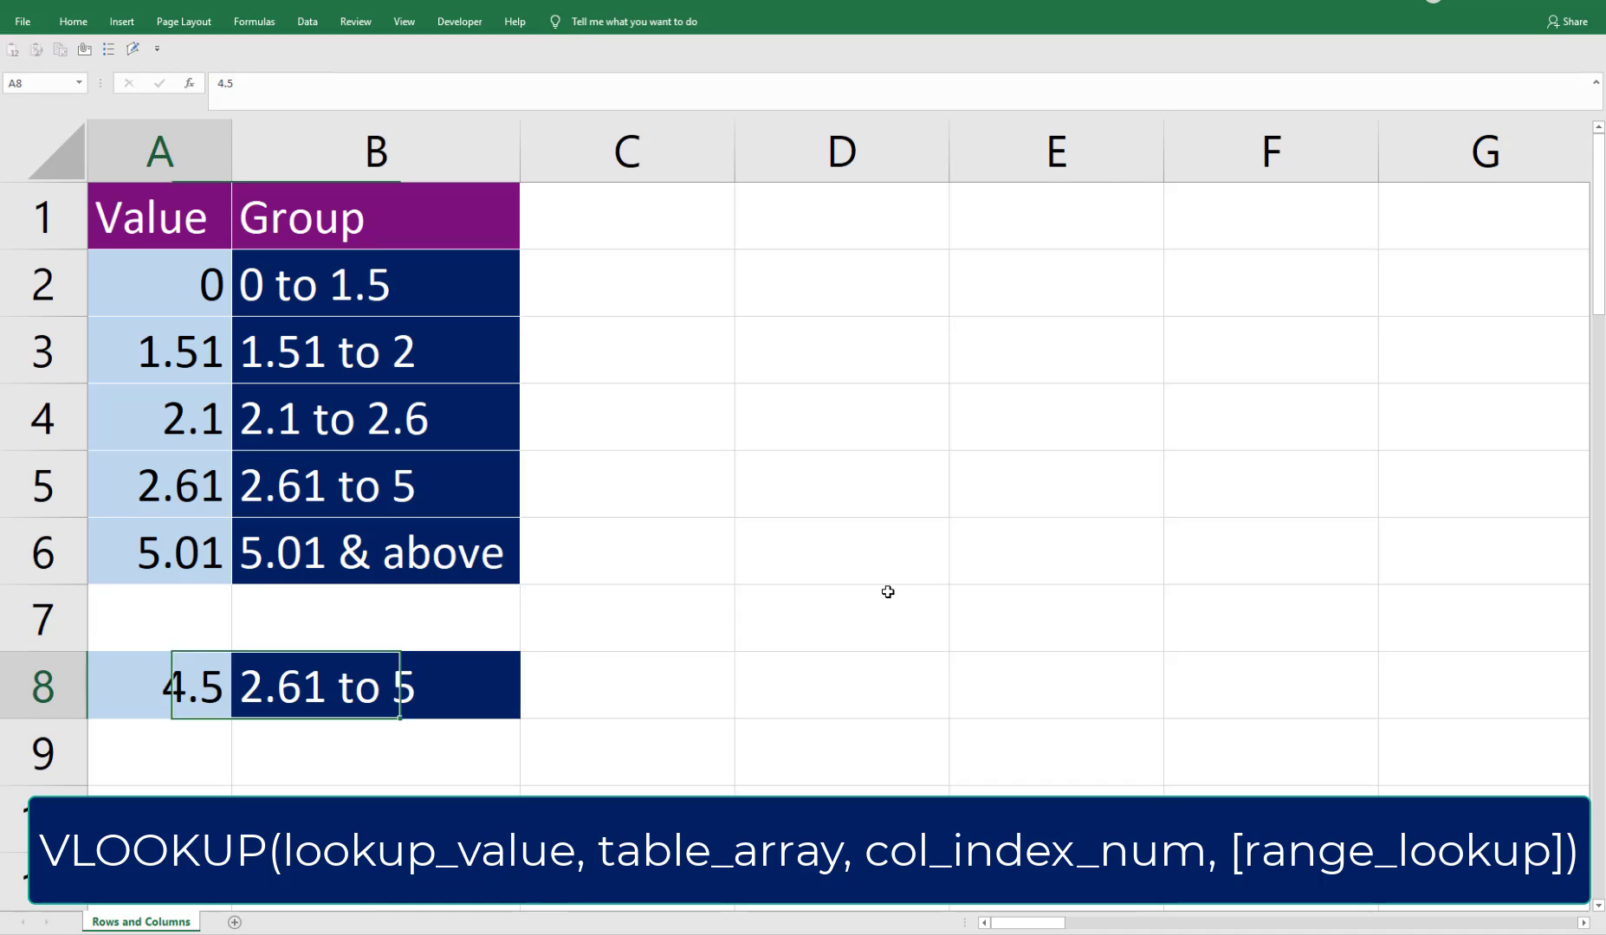
pyautogui.press('Right')
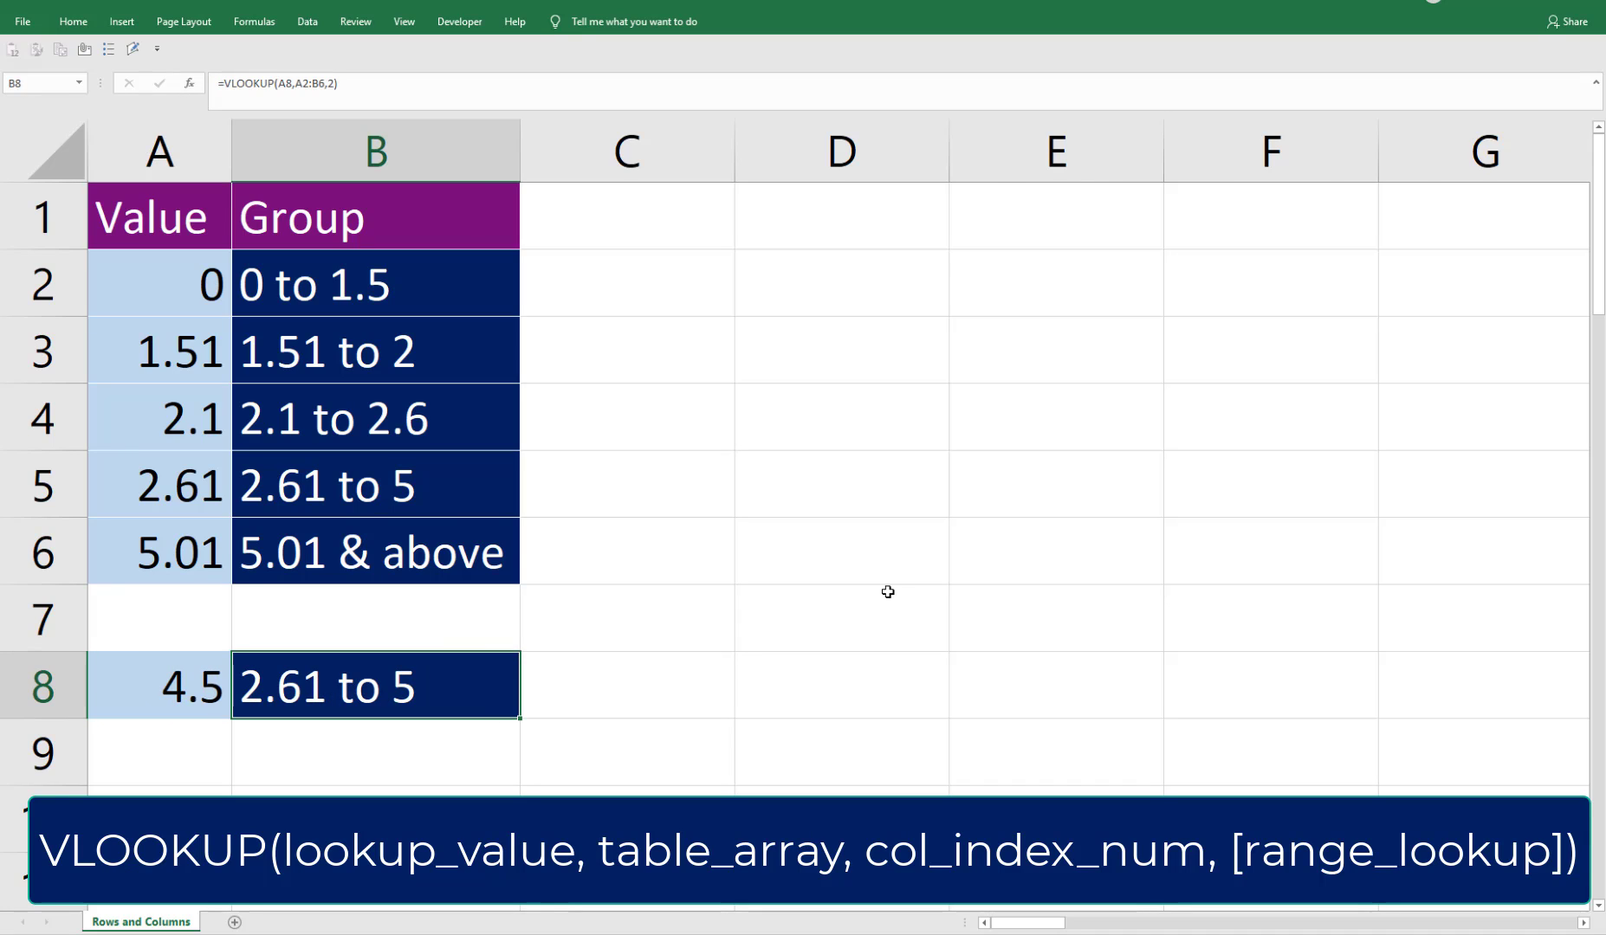
# Examine the period ranges in B2:B5 of the date dataset alongside their starting dates
pyautogui.press('Left')
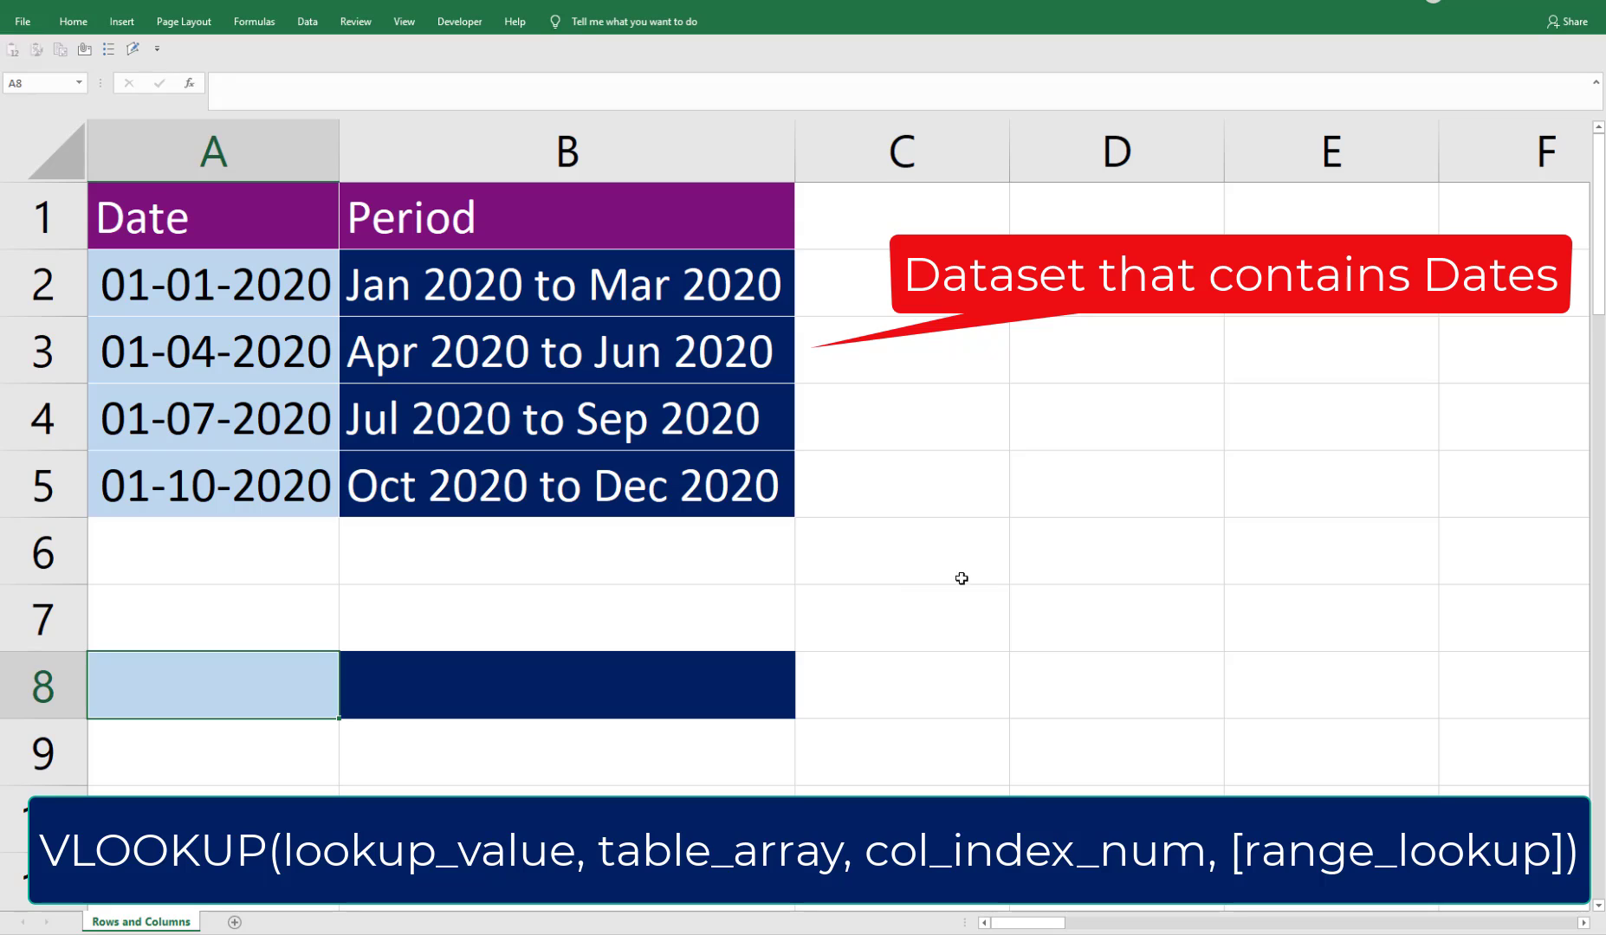
pyautogui.click(531, 300)
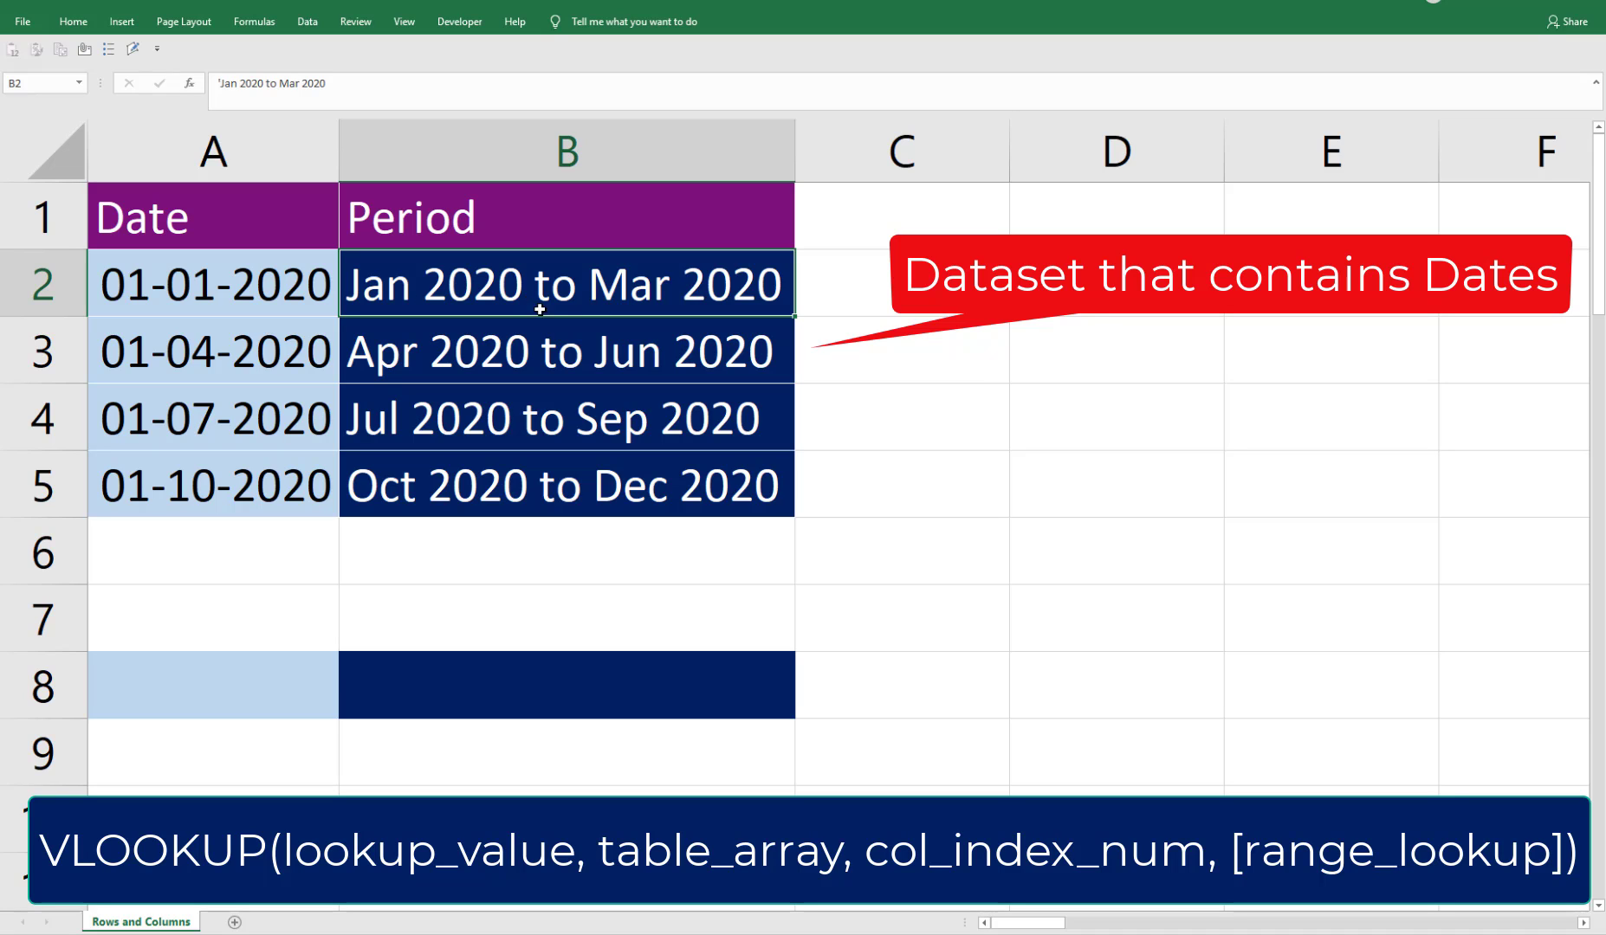
pyautogui.click(550, 351)
pyautogui.click(545, 414)
pyautogui.click(554, 478)
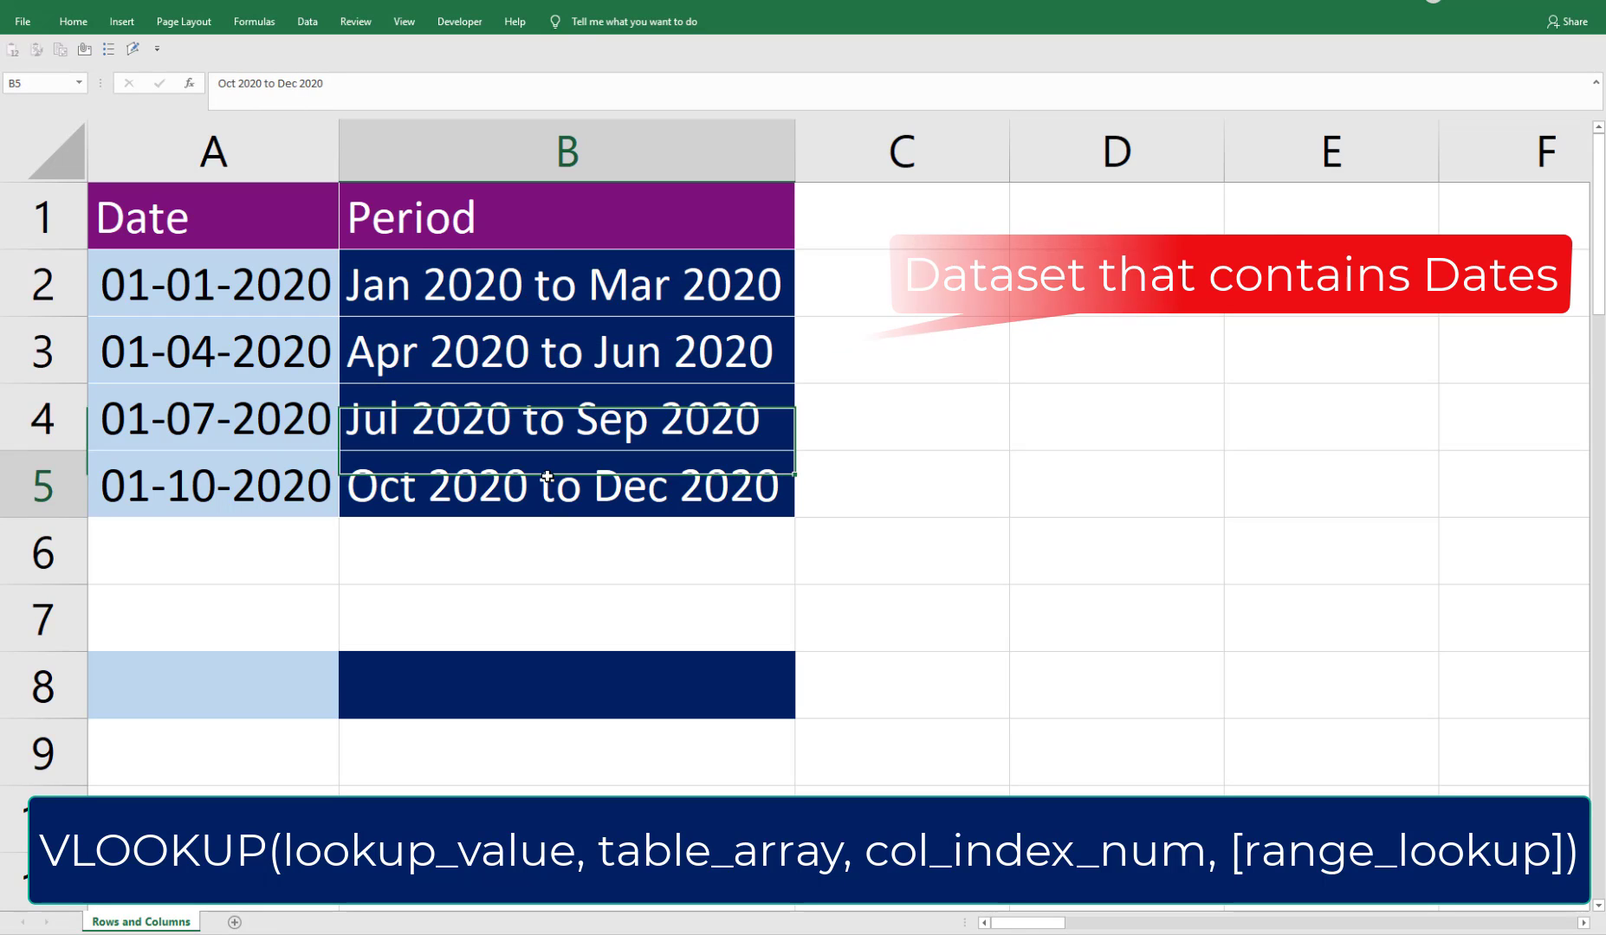
pyautogui.click(574, 345)
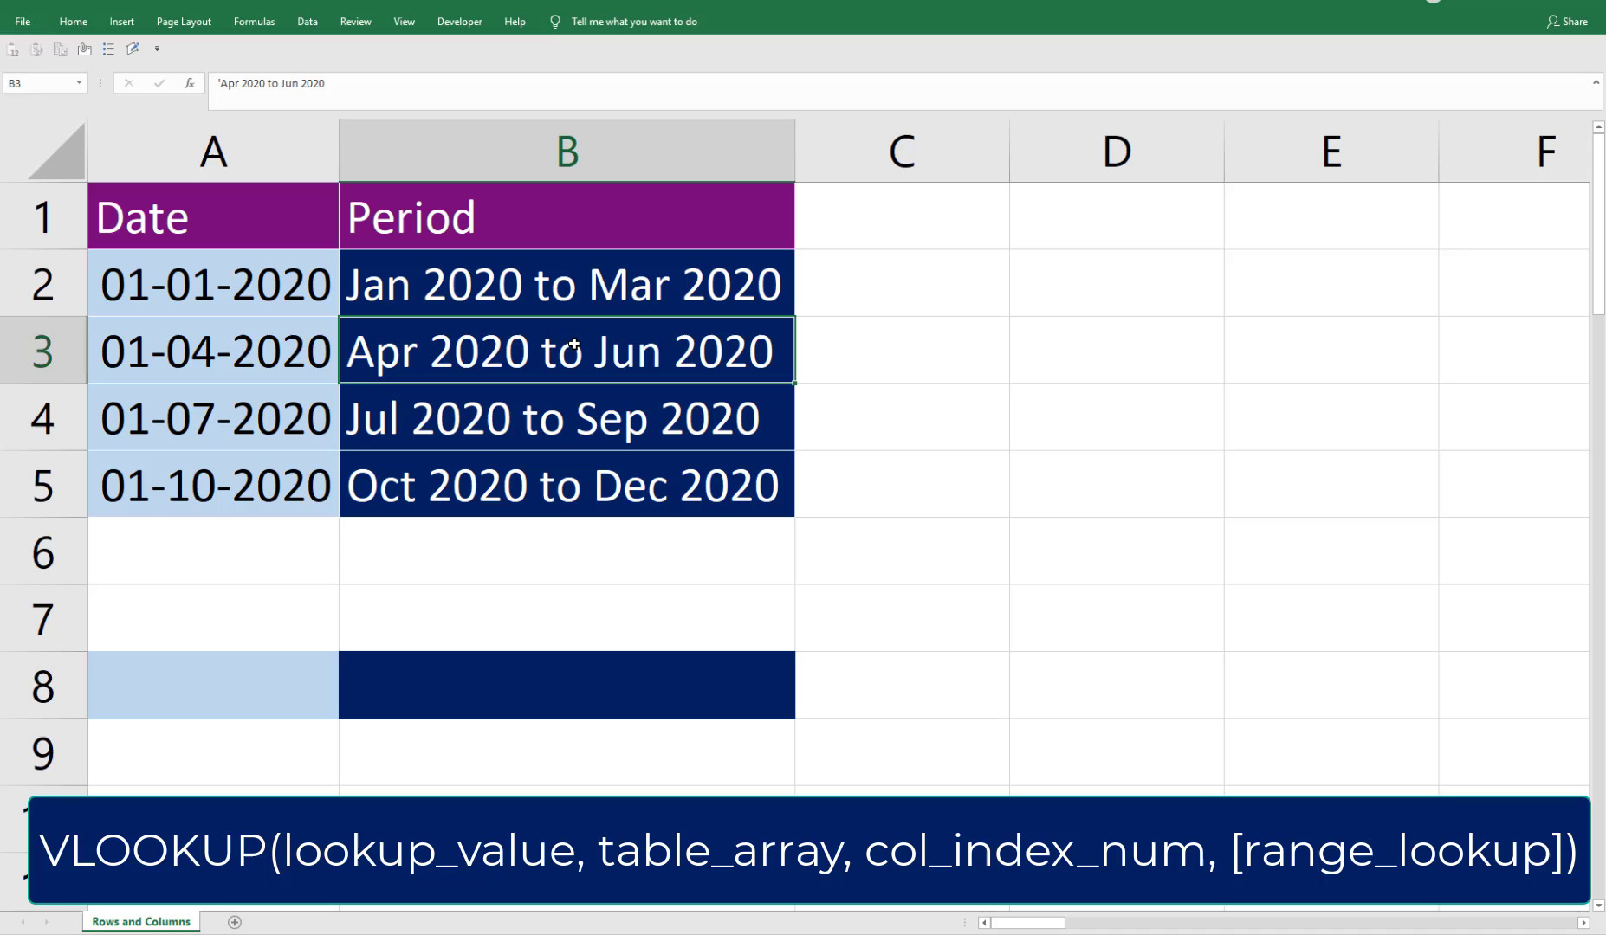
pyautogui.click(483, 294)
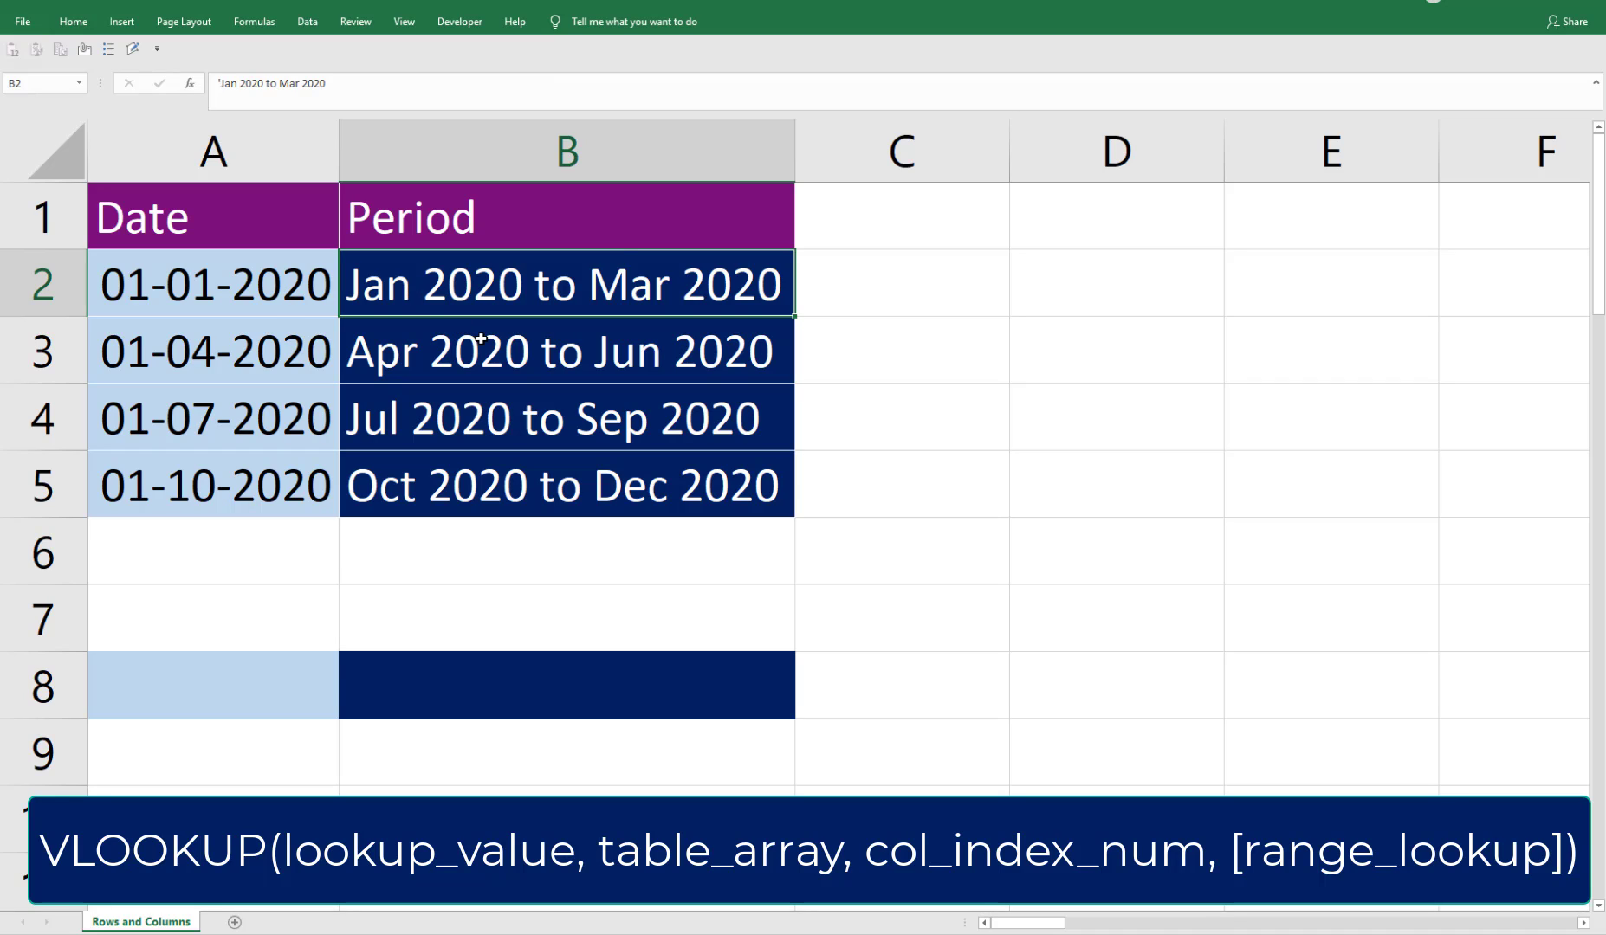
pyautogui.click(627, 351)
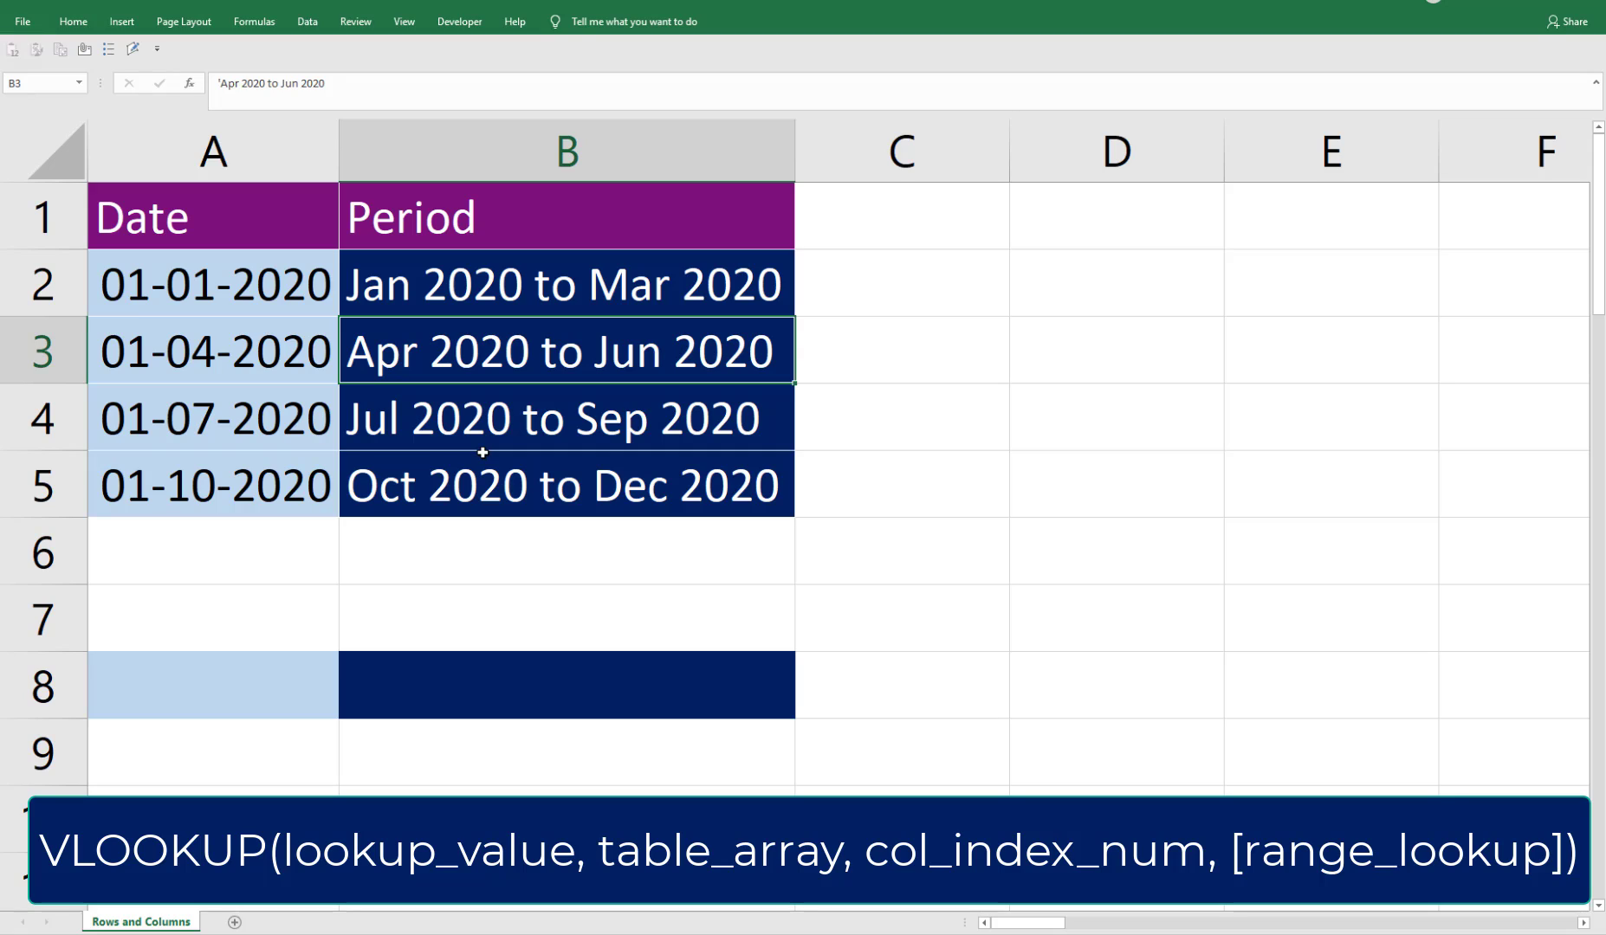
# Enter 15/2/20 as the lookup date in A8 and the approximate-match formula =VLOOKUP(A8,A2:B5,2) in B8
pyautogui.click(288, 680)
pyautogui.write('15/')
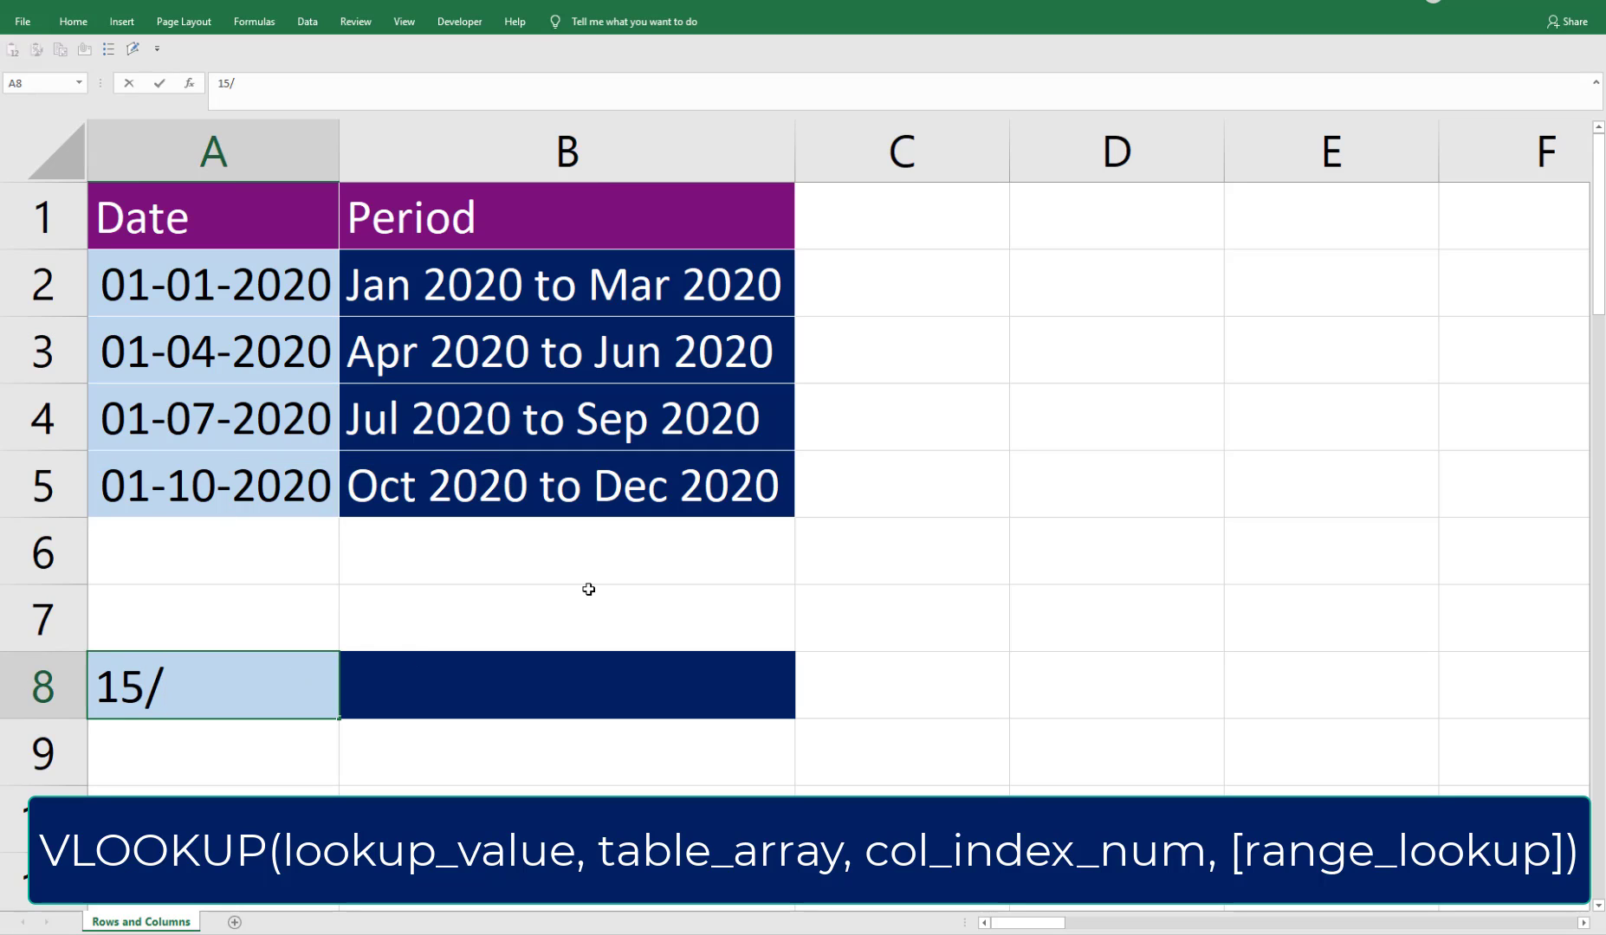
pyautogui.write('2/20')
pyautogui.press('Tab')
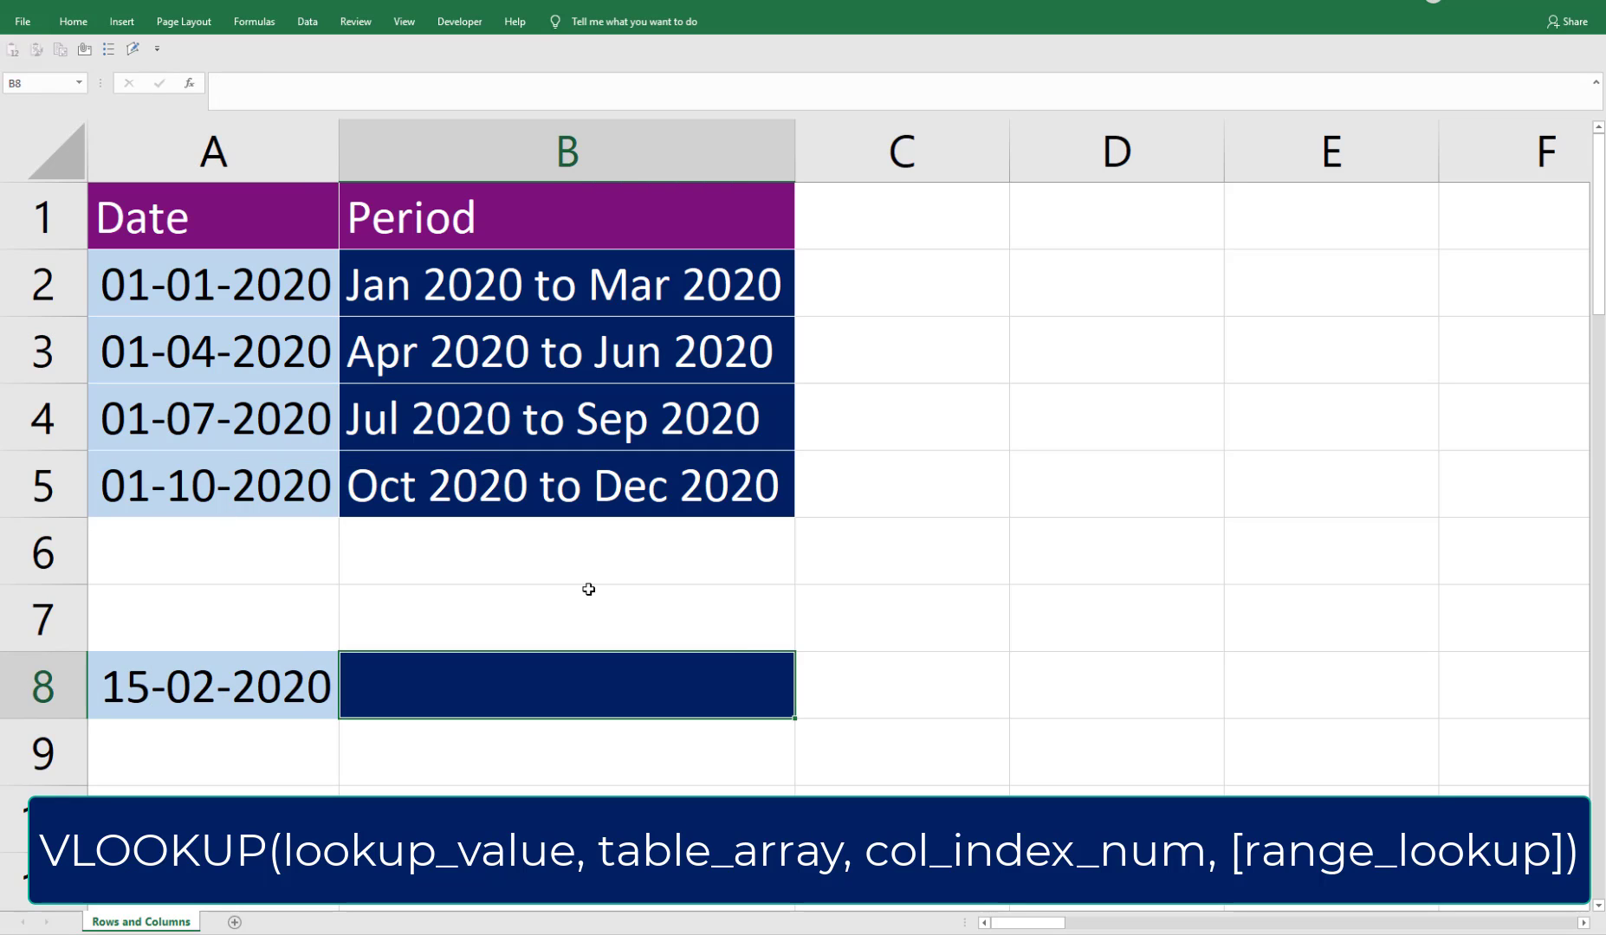
pyautogui.write('=VLOOKUP(')
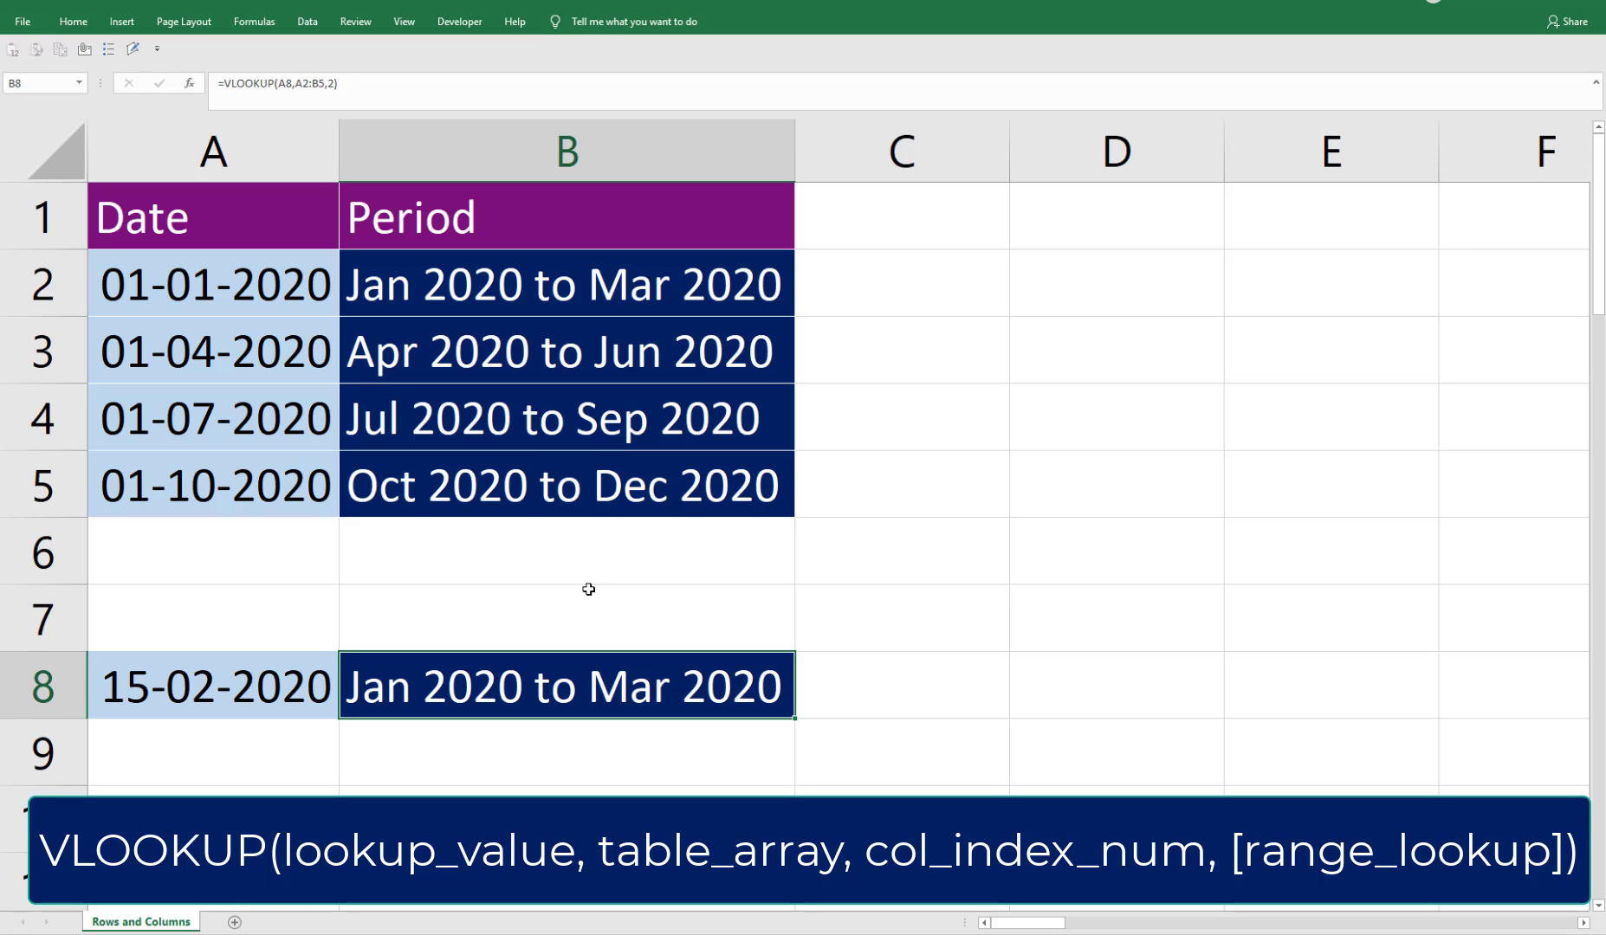
# Clear the formats of the dates in A2:A5 and inspect their underlying serial numbers
pyautogui.click(264, 355)
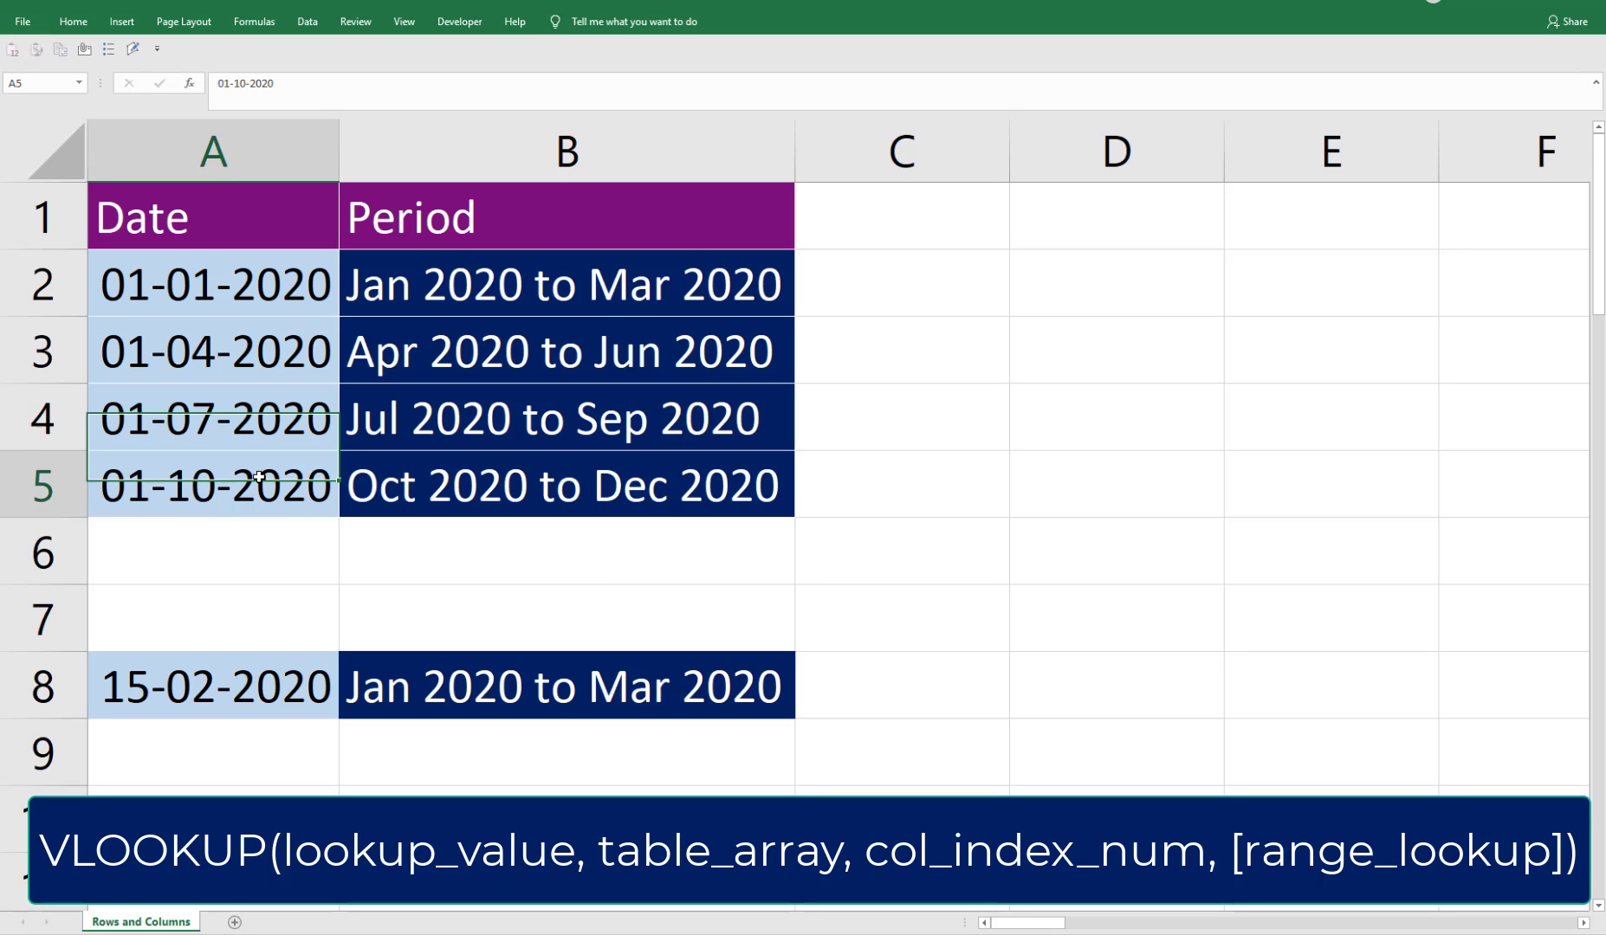
pyautogui.click(270, 293)
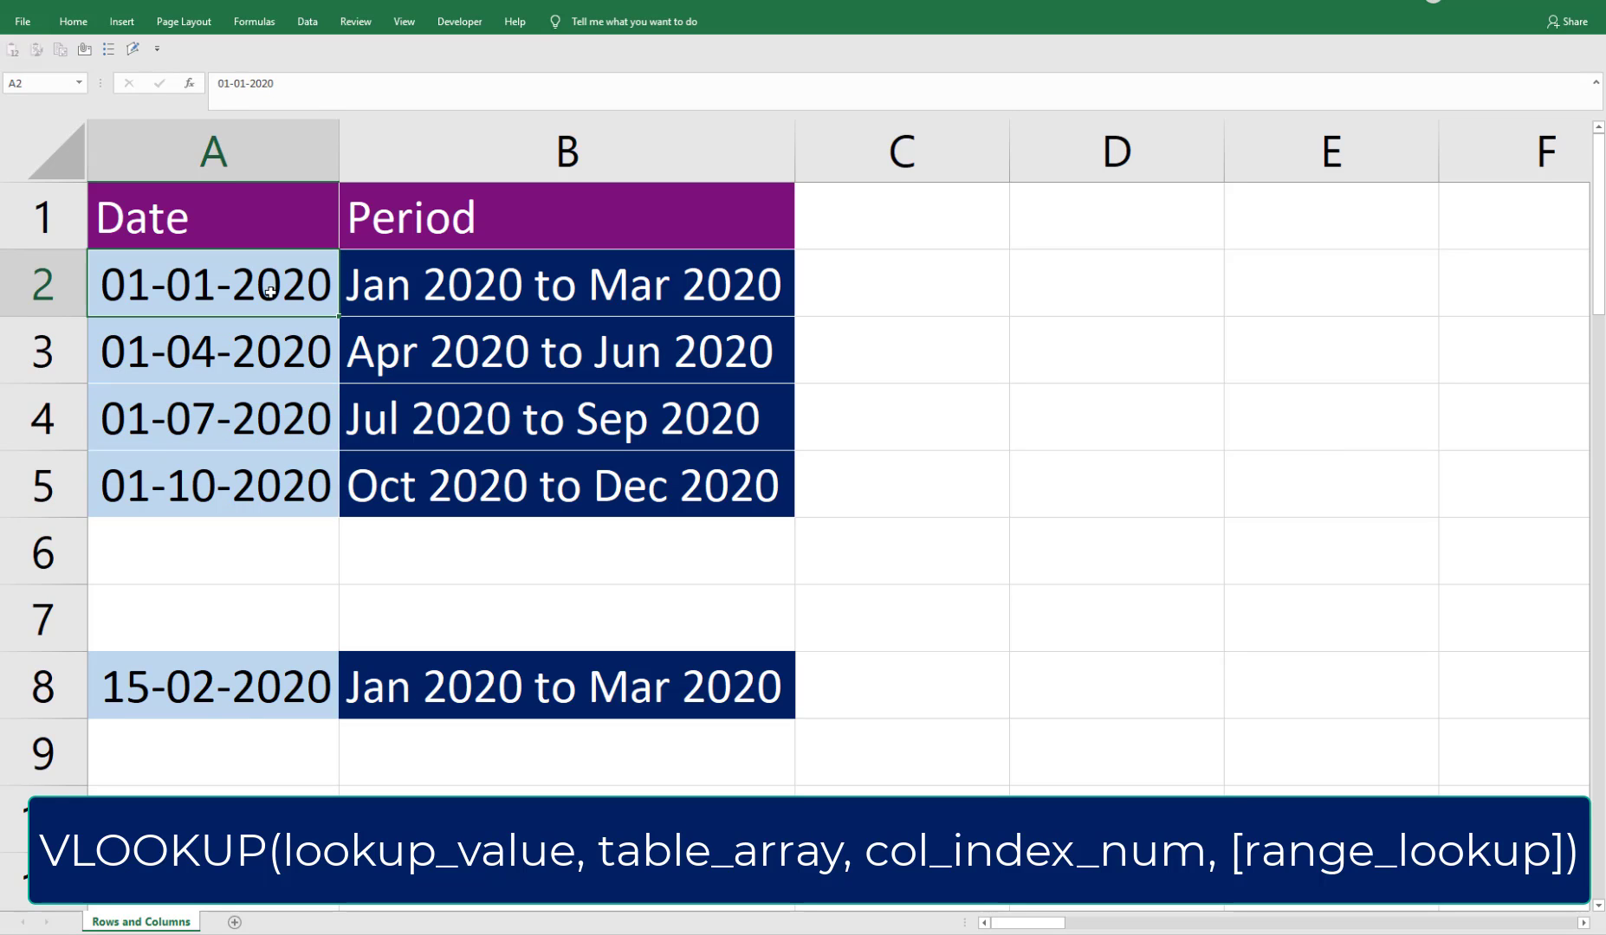
pyautogui.moveTo(270, 292); pyautogui.dragTo(264, 485)
pyautogui.click(73, 20)
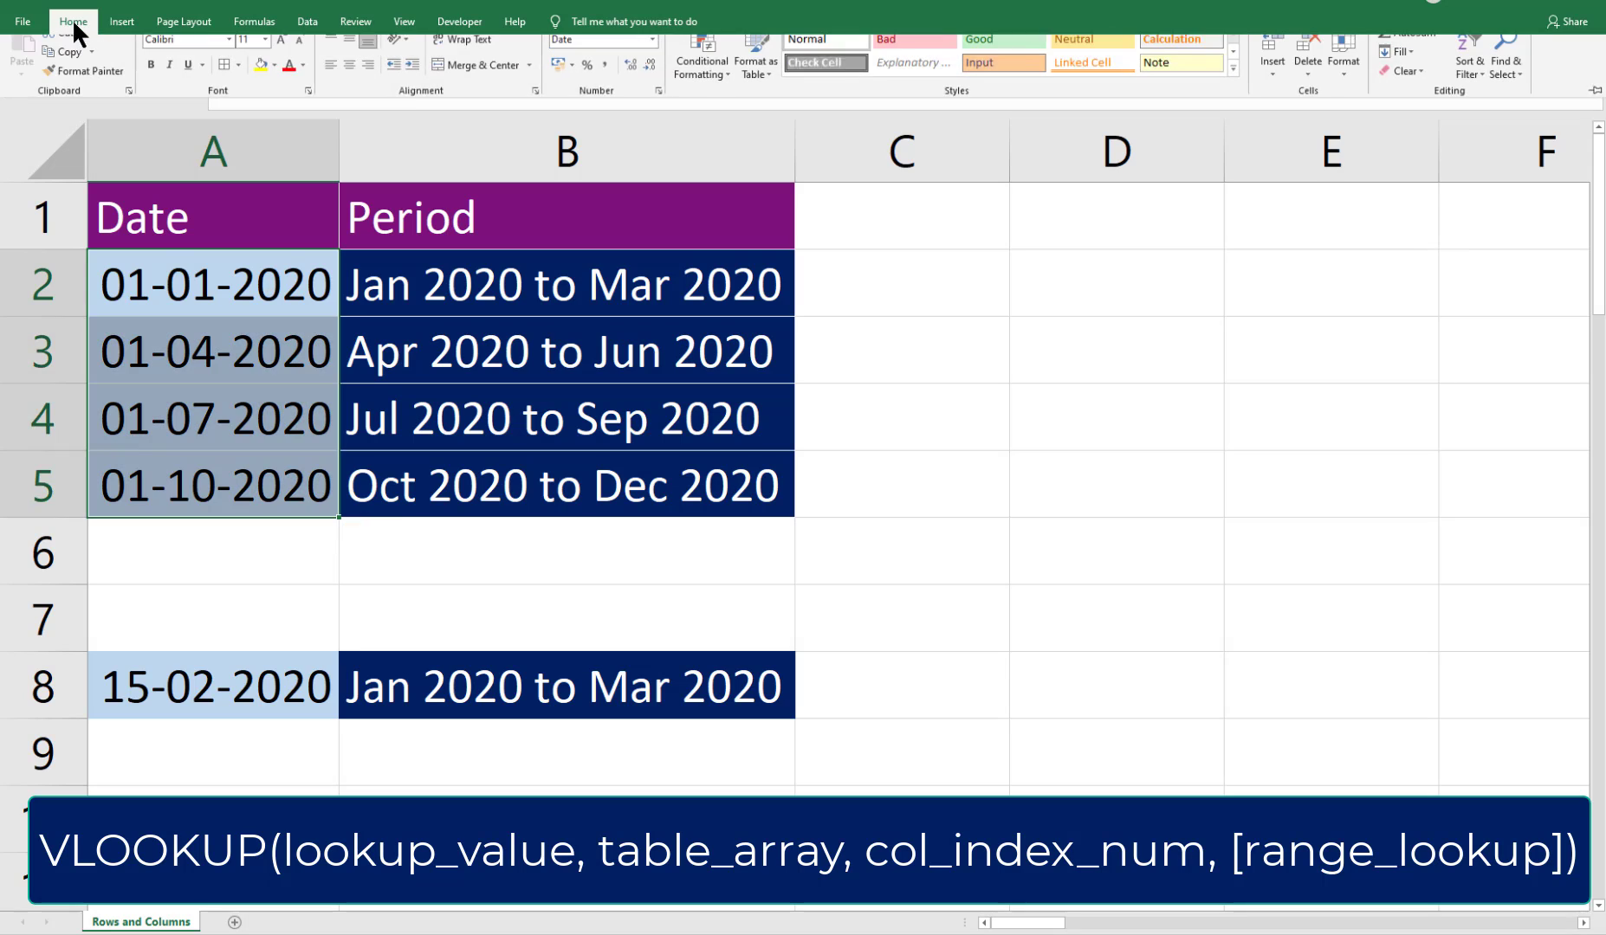
pyautogui.click(1420, 86)
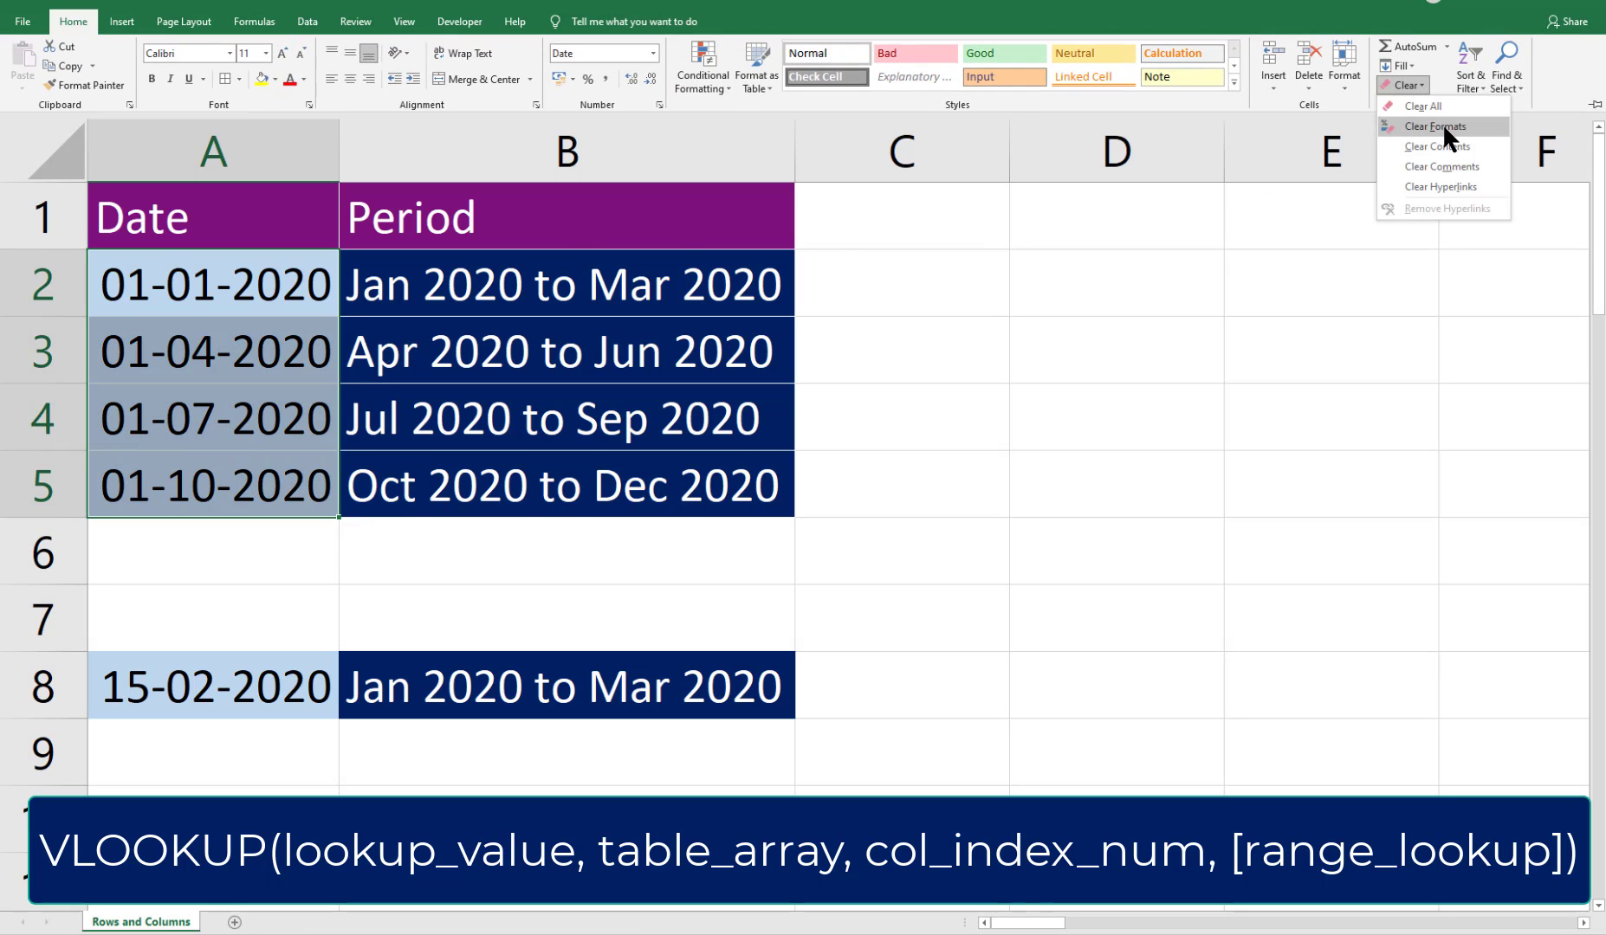
pyautogui.click(1445, 127)
pyautogui.click(270, 300)
pyautogui.click(270, 281)
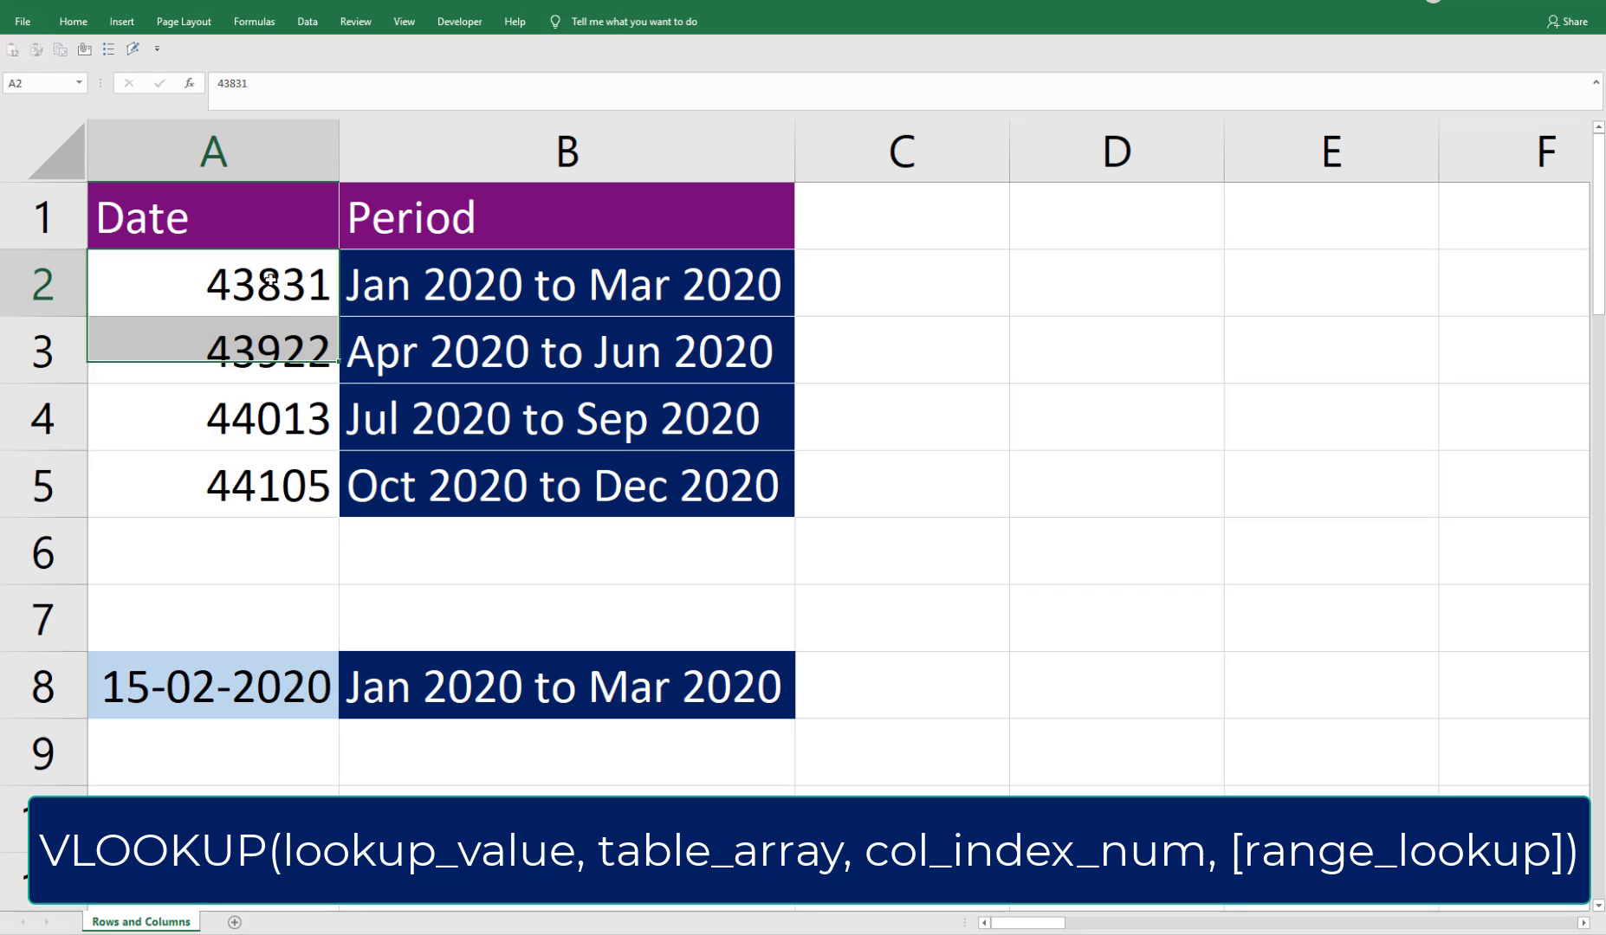
pyautogui.moveTo(270, 279); pyautogui.dragTo(269, 508)
pyautogui.click(271, 342)
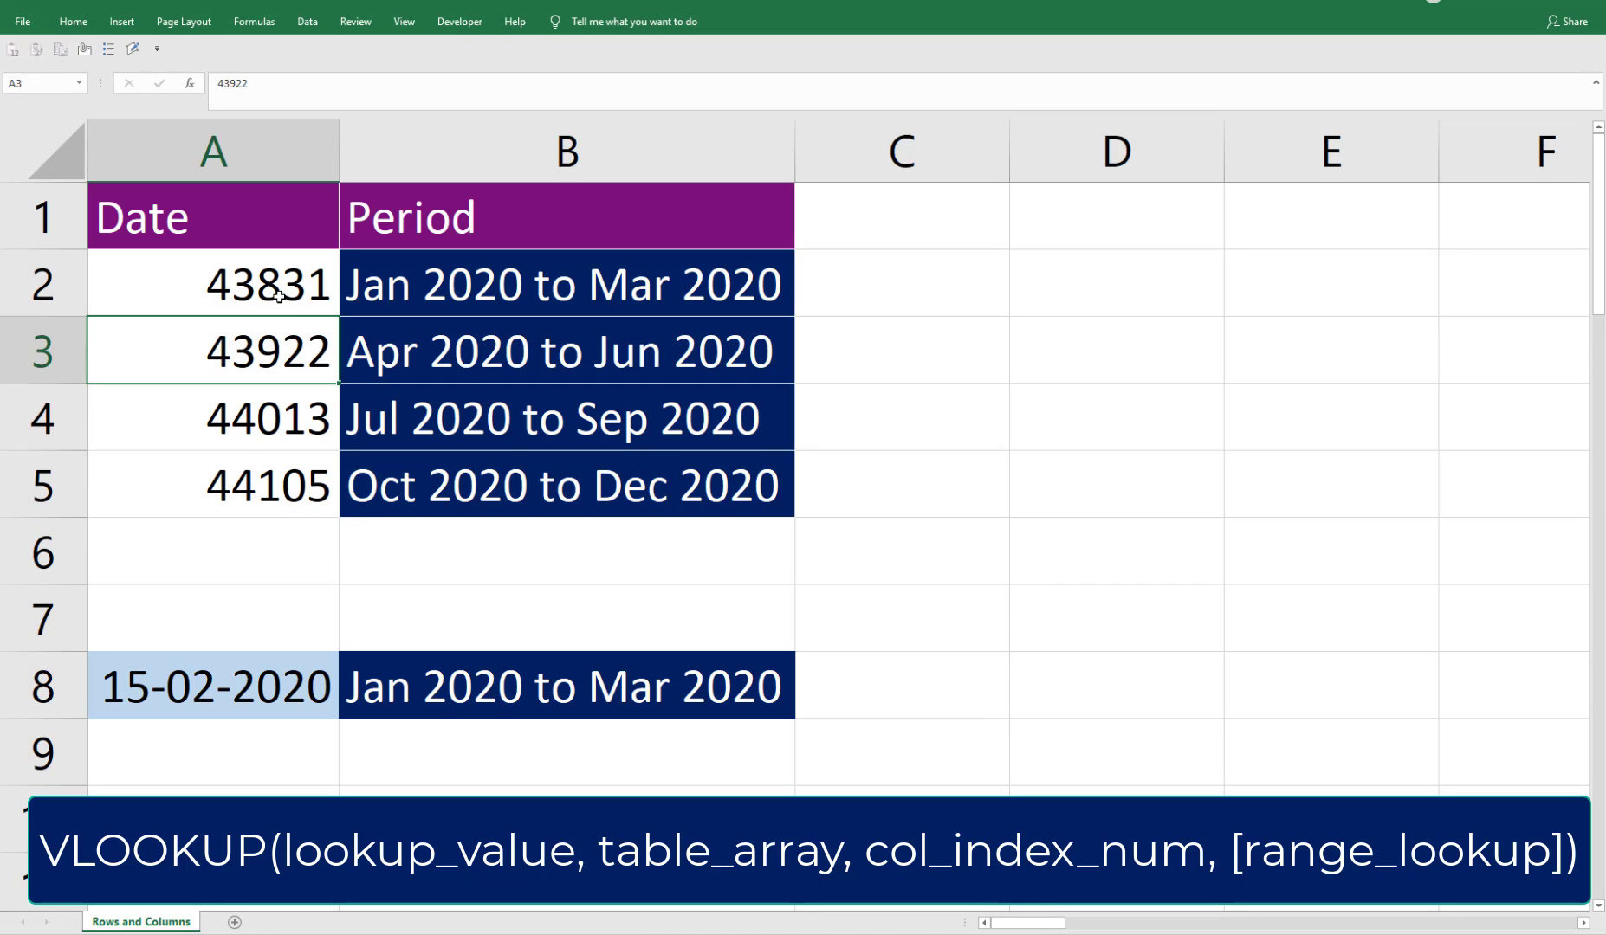
pyautogui.click(278, 299)
pyautogui.click(274, 346)
# Undo the format clearing on A2:A5 and review the dates against the lookup date in A8
pyautogui.hotkey('ctrl', 'z')
pyautogui.click(283, 376)
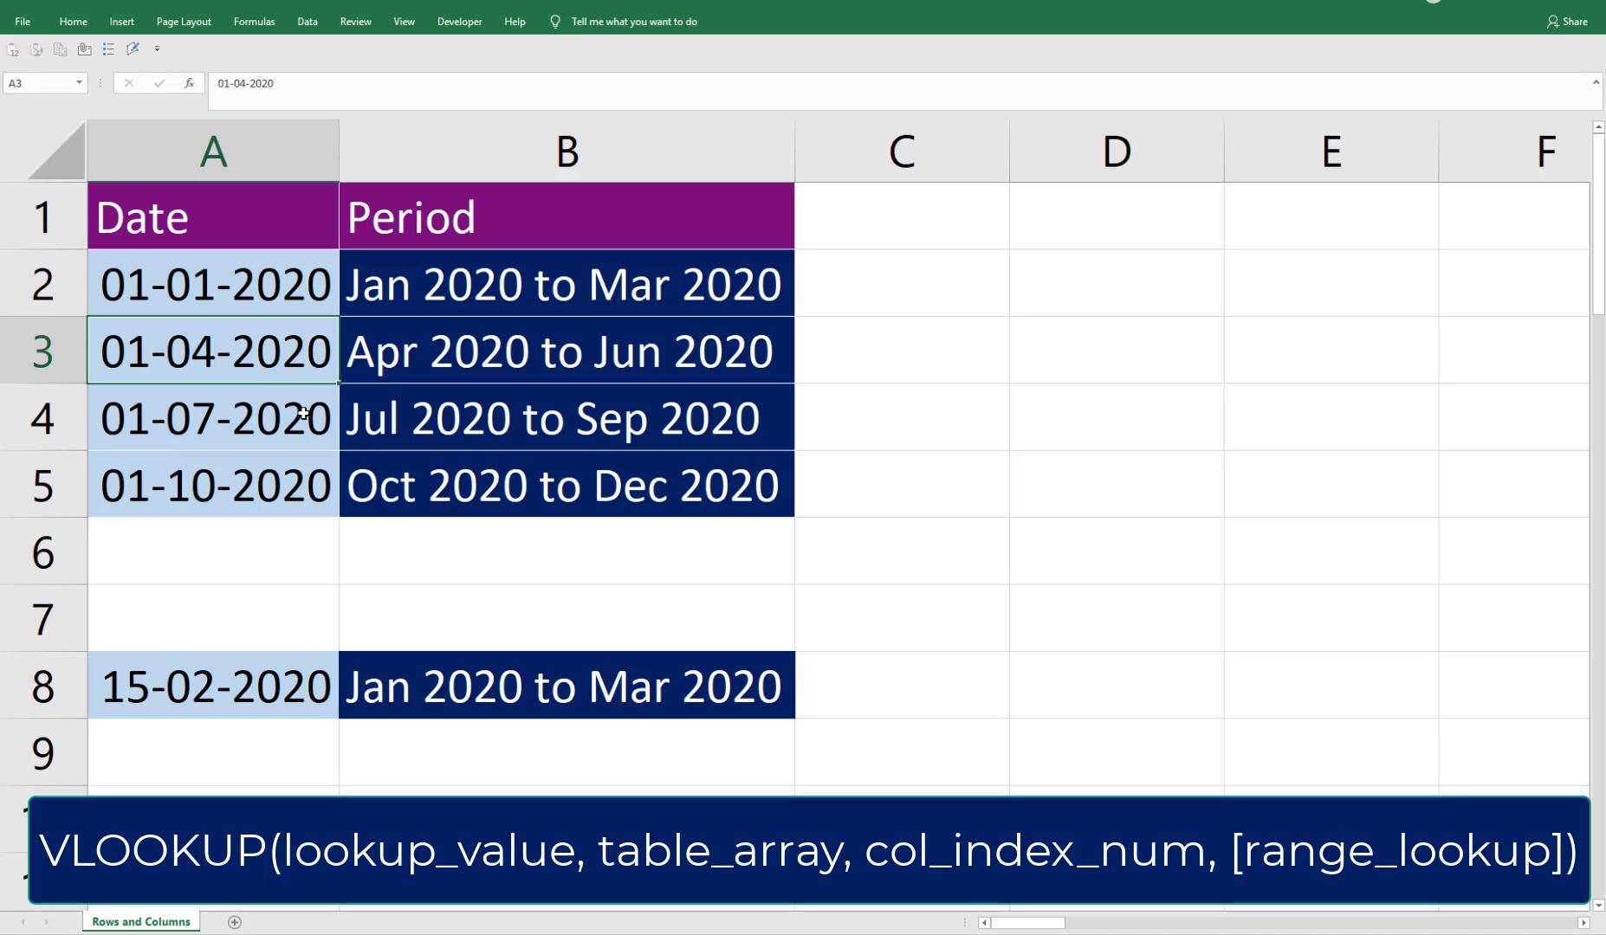
pyautogui.click(303, 413)
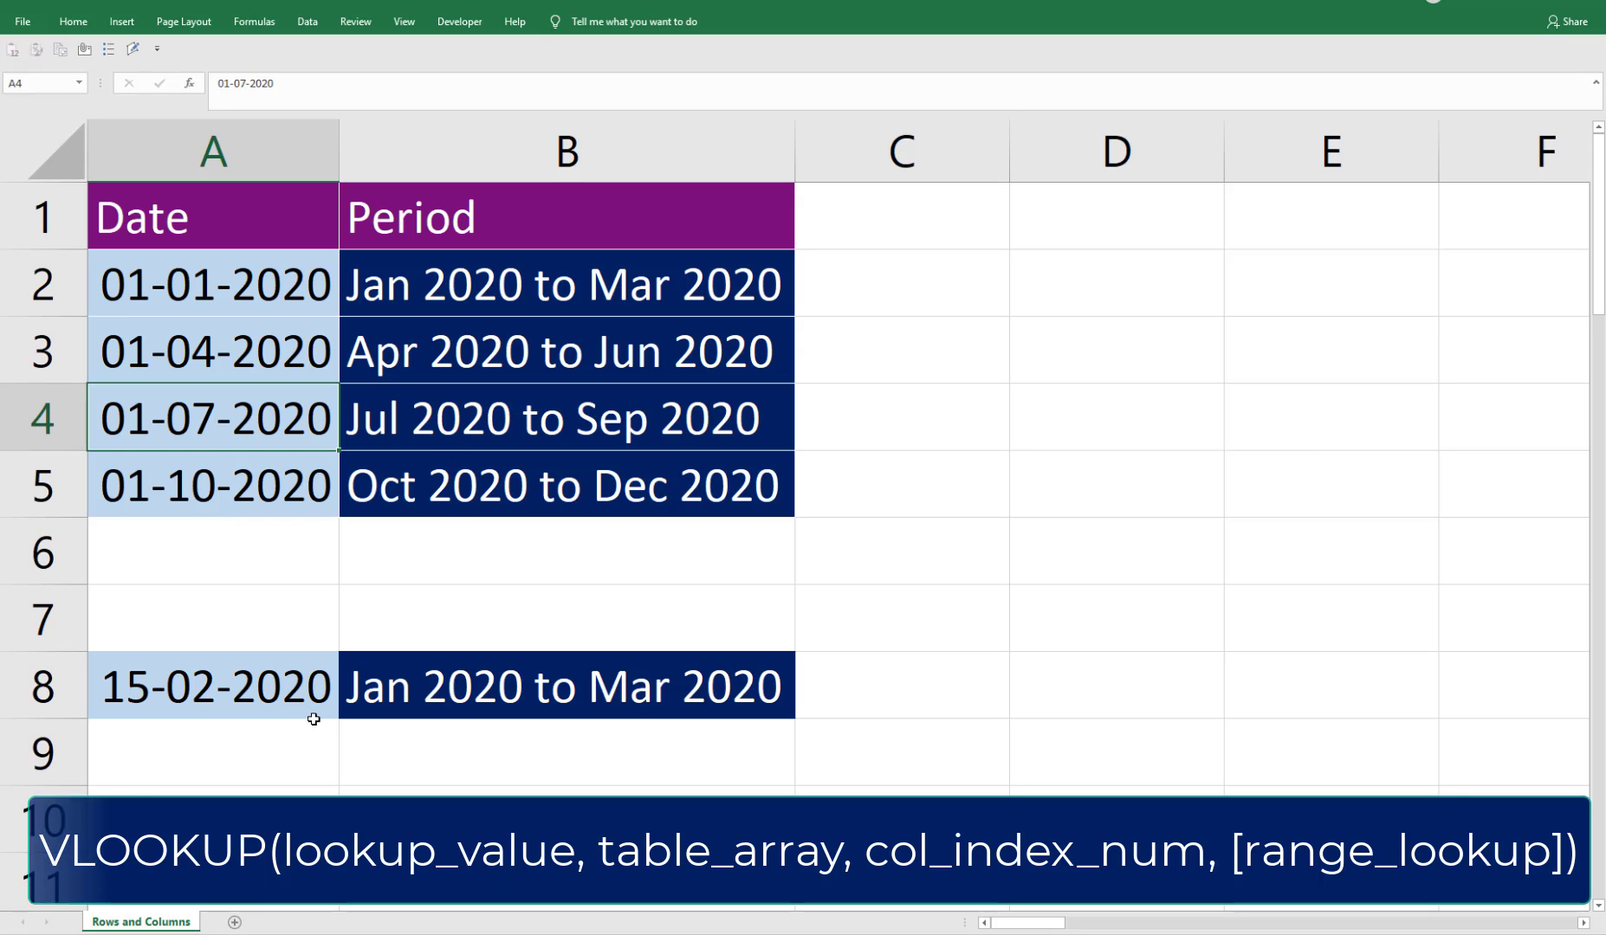
pyautogui.click(268, 696)
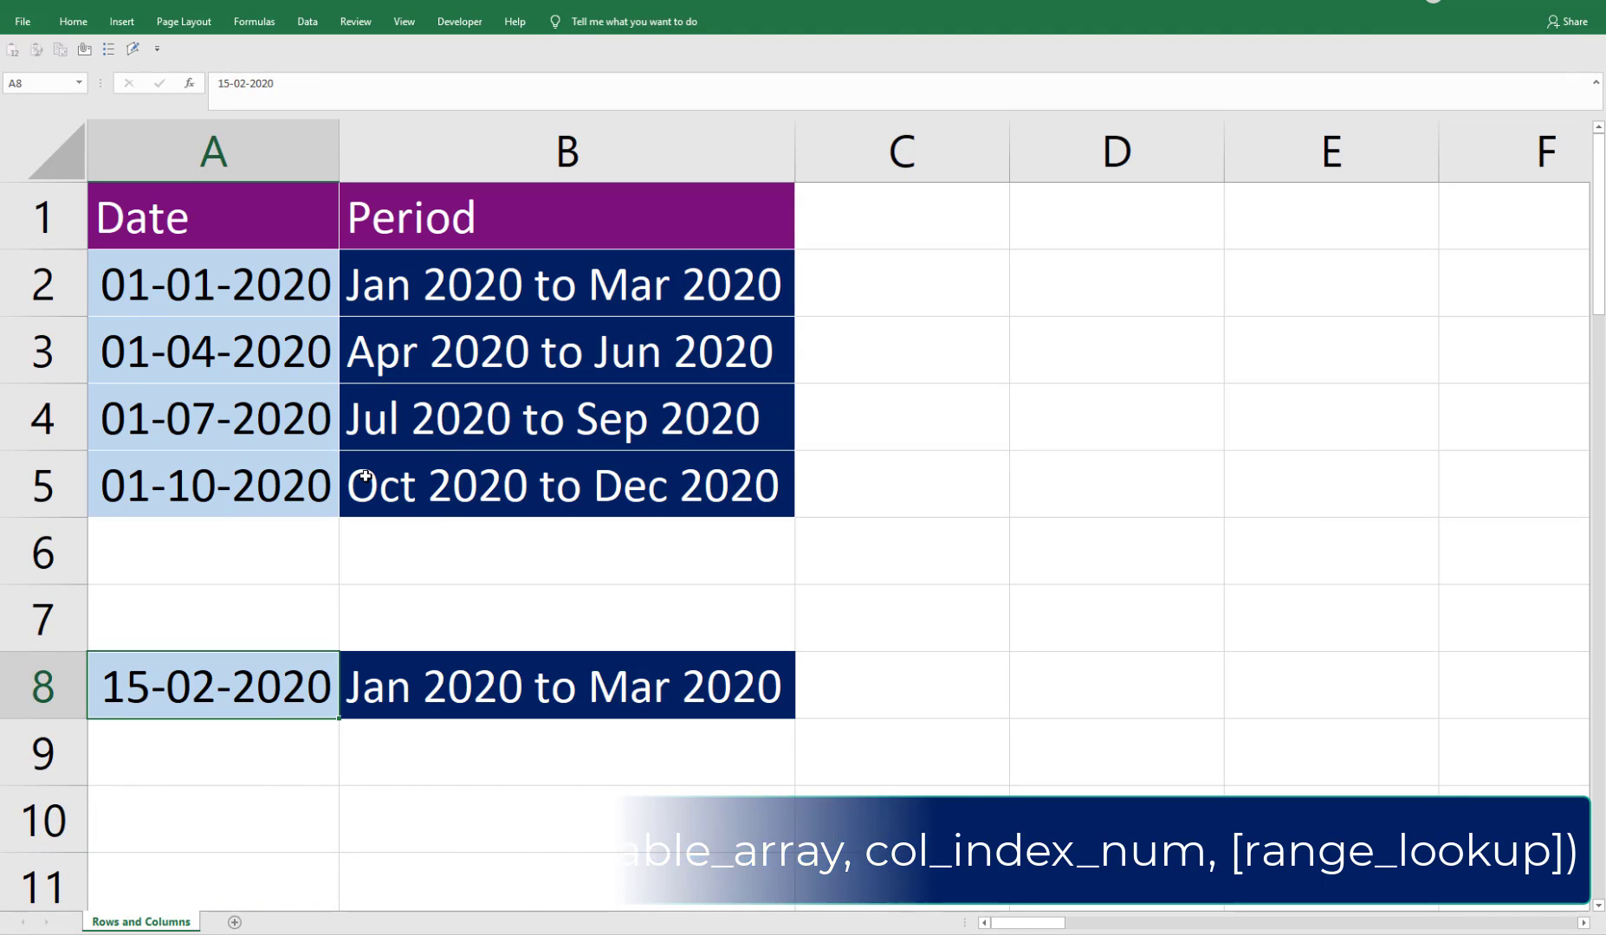